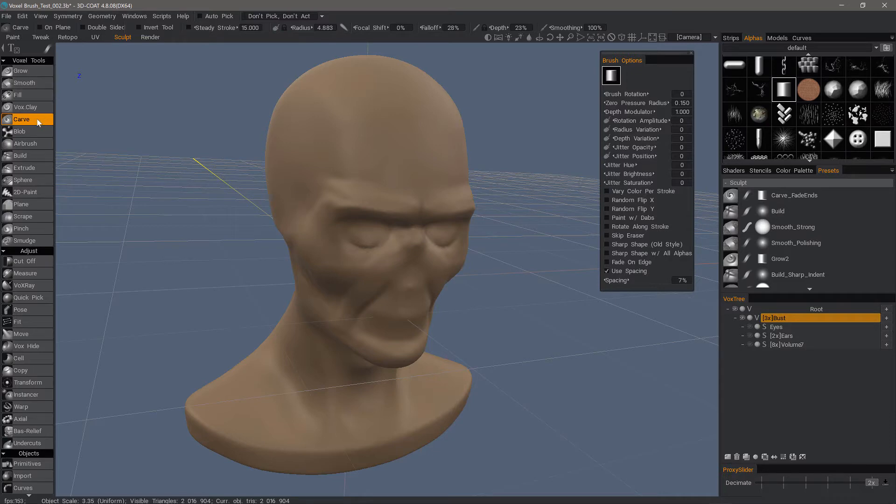
# Step: Carve trial strokes over the bust's right brow and forehead with the half-cylinder alpha, and forehead strokes with the scattered-fragment alpha
pyautogui.moveTo(374, 192)
pyautogui.keyDown('alt'); pyautogui.mouseDown()
pyautogui.moveTo(380, 132)
pyautogui.moveTo(369, 183)
pyautogui.moveTo(346, 214)
pyautogui.moveTo(368, 225)
pyautogui.mouseUp(); pyautogui.keyUp('alt')
pyautogui.moveTo(370, 212)
pyautogui.mouseDown()
pyautogui.moveTo(323, 208)
pyautogui.moveTo(366, 180)
pyautogui.moveTo(329, 156)
pyautogui.moveTo(302, 242)
pyautogui.mouseUp()
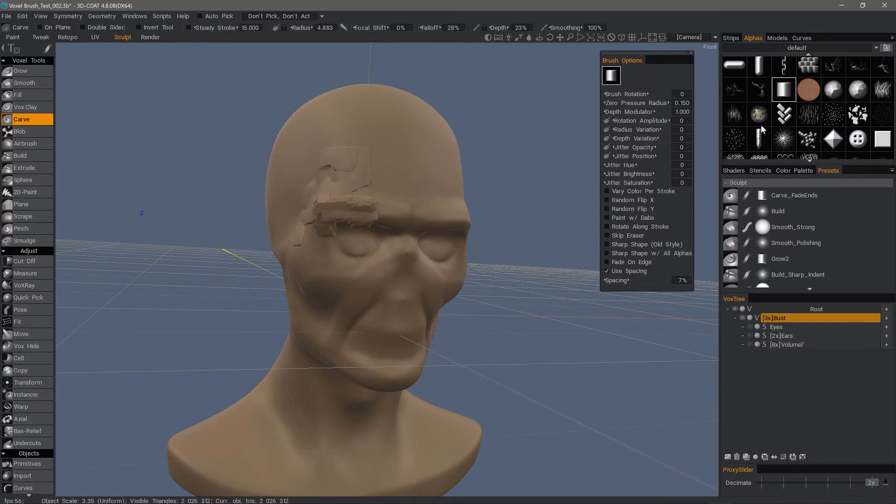
pyautogui.scroll(-1, 824, 140)
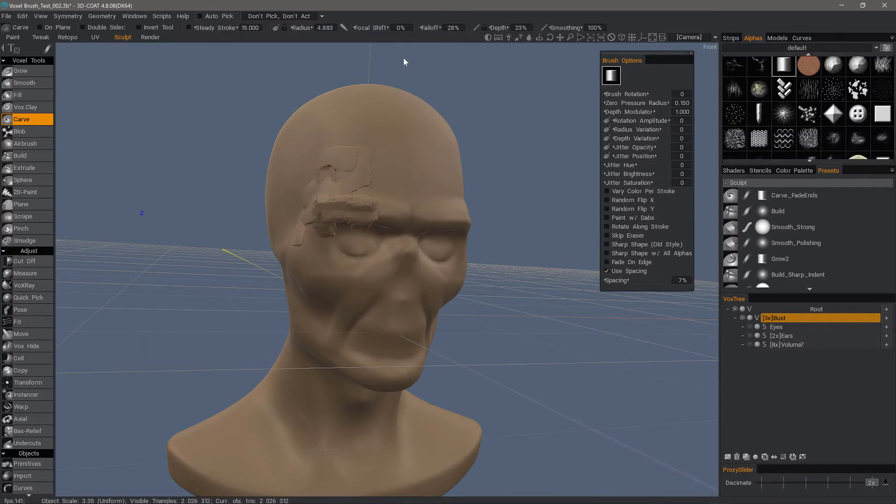
pyautogui.click(809, 114)
pyautogui.keyDown('alt'); pyautogui.moveTo(388, 98); pyautogui.dragTo(372, 142); pyautogui.keyUp('alt')
pyautogui.moveTo(381, 156)
pyautogui.mouseDown()
pyautogui.moveTo(409, 190)
pyautogui.moveTo(362, 131)
pyautogui.moveTo(334, 139)
pyautogui.moveTo(353, 143)
pyautogui.moveTo(347, 171)
pyautogui.moveTo(369, 181)
pyautogui.moveTo(356, 215)
pyautogui.moveTo(347, 209)
pyautogui.mouseUp()
pyautogui.moveTo(341, 171)
pyautogui.keyDown('ctrl'); pyautogui.mouseDown()
pyautogui.moveTo(361, 145)
pyautogui.moveTo(400, 142)
pyautogui.mouseUp(); pyautogui.keyUp('ctrl')
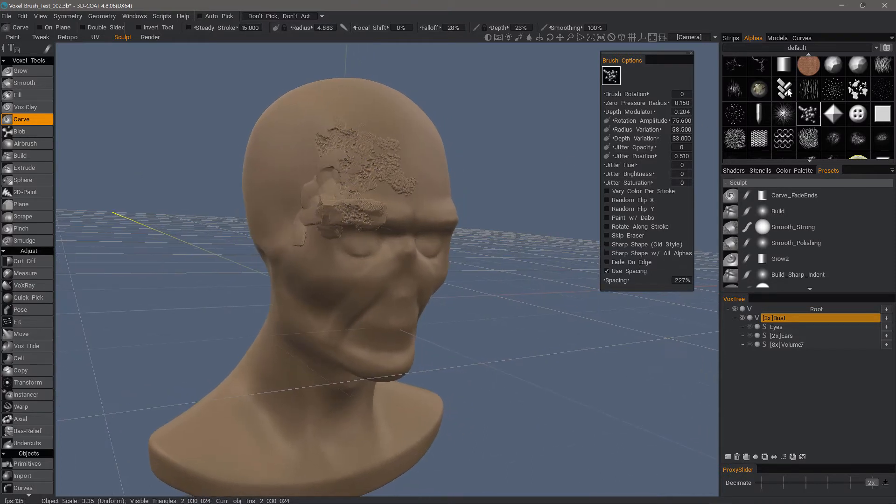
# Step: Carve the forehead patch with the scattered-dots alpha and set the brush spacing to 233%
pyautogui.scroll(2, 793, 103)
pyautogui.click(834, 141)
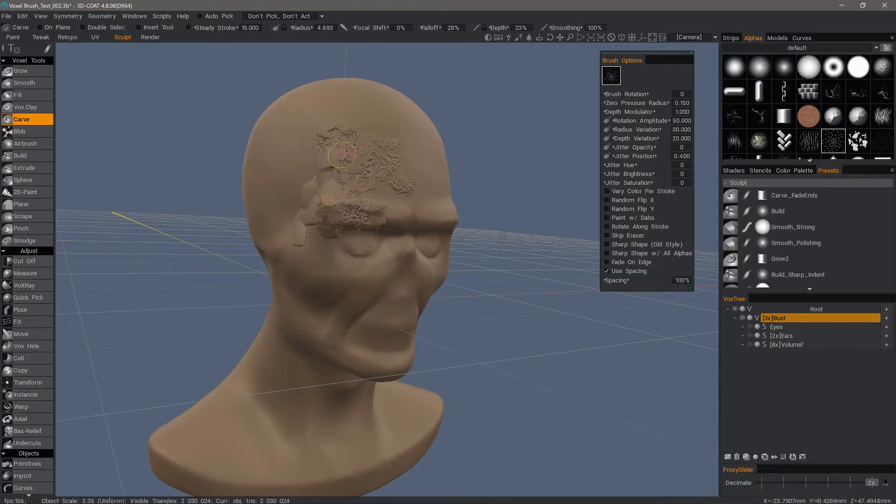
pyautogui.moveTo(357, 150)
pyautogui.mouseDown()
pyautogui.moveTo(365, 158)
pyautogui.moveTo(336, 161)
pyautogui.mouseUp()
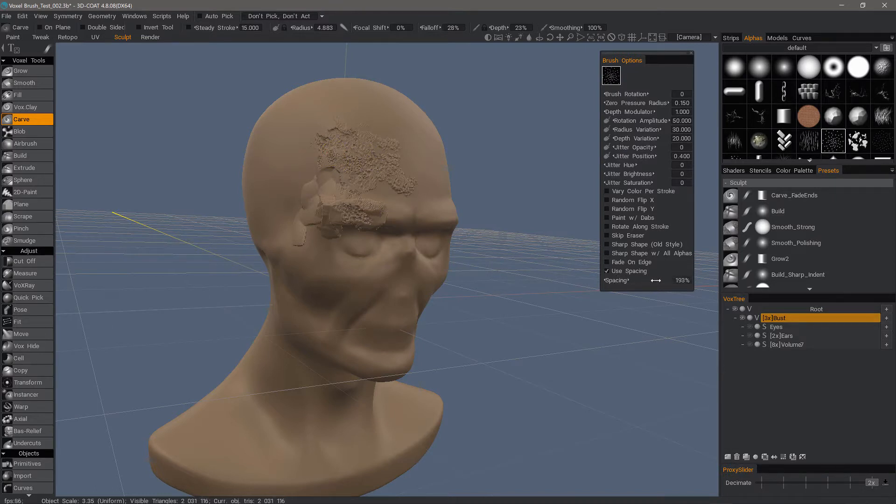
pyautogui.moveTo(662, 278); pyautogui.dragTo(664, 278)
pyautogui.keyDown('alt'); pyautogui.moveTo(604, 145); pyautogui.dragTo(643, 132); pyautogui.keyUp('alt')
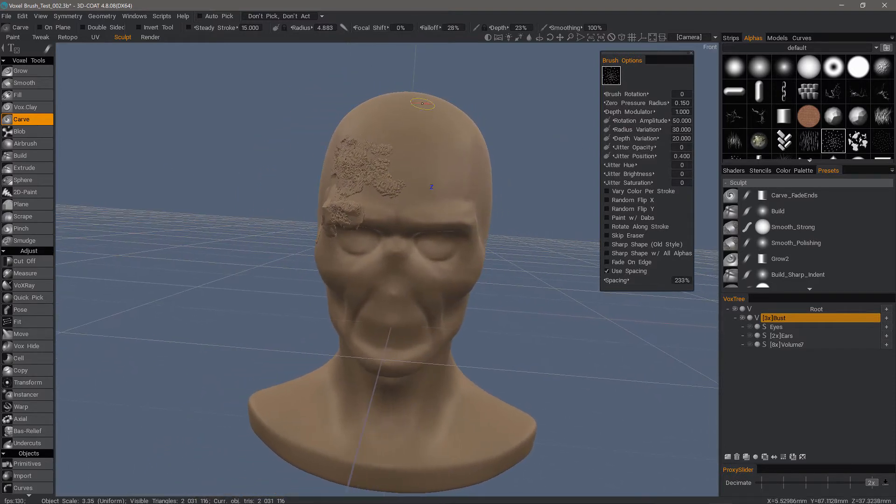
pyautogui.moveTo(423, 161)
pyautogui.mouseDown()
pyautogui.moveTo(445, 156)
pyautogui.moveTo(416, 148)
pyautogui.moveTo(402, 175)
pyautogui.mouseUp()
# Step: Undo all the trial strokes on the bust's forehead and brow
pyautogui.hotkey('ctrl', 'z')
pyautogui.hotkey('ctrl', 'z')
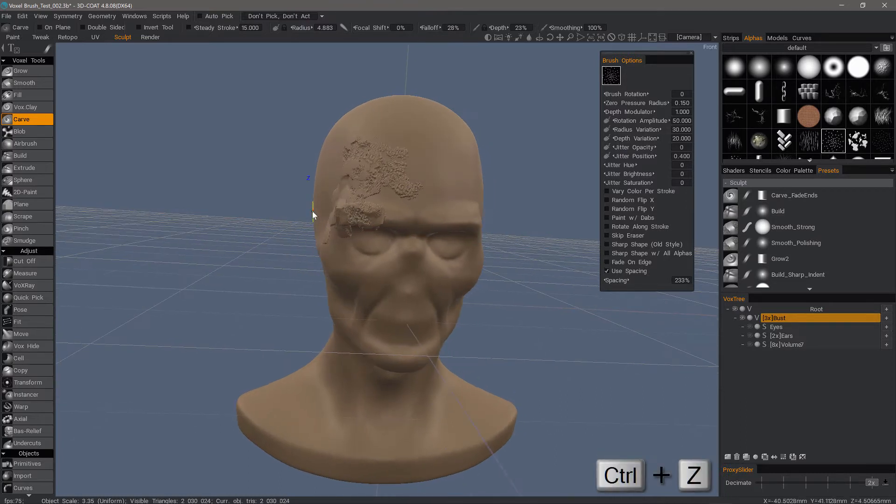
pyautogui.hotkey('ctrl', 'z')
pyautogui.hotkey('ctrl', 'z')
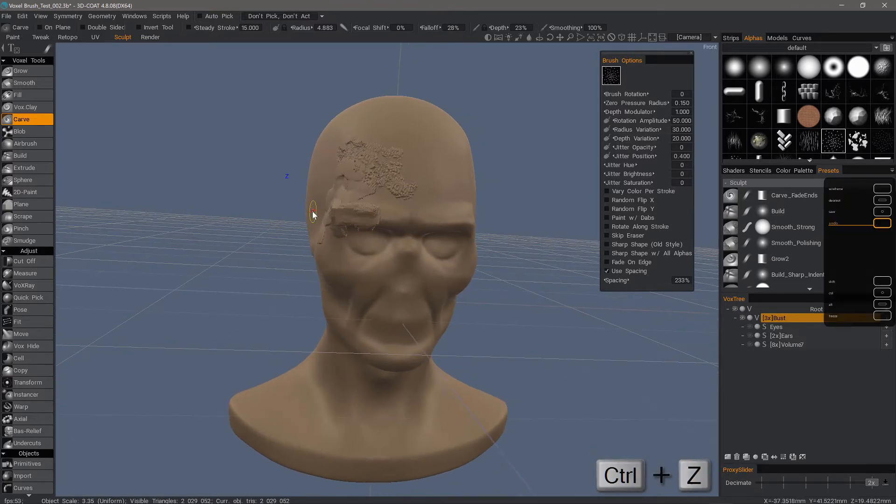
pyautogui.hotkey('ctrl', 'z')
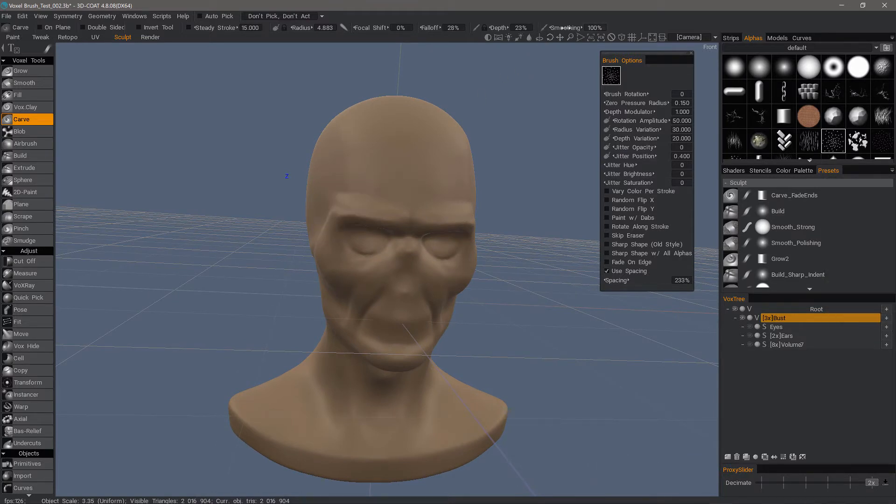
# Step: Carve normal and inverted strips across the forehead and rough strokes over the bust's right eye with the half-cylinder alpha
pyautogui.keyDown('alt'); pyautogui.moveTo(393, 168); pyautogui.dragTo(393, 179); pyautogui.keyUp('alt')
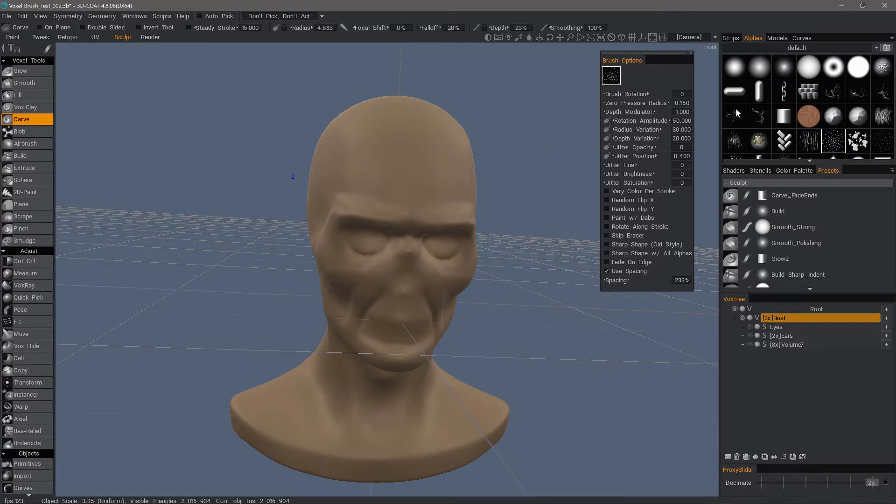
pyautogui.click(777, 121)
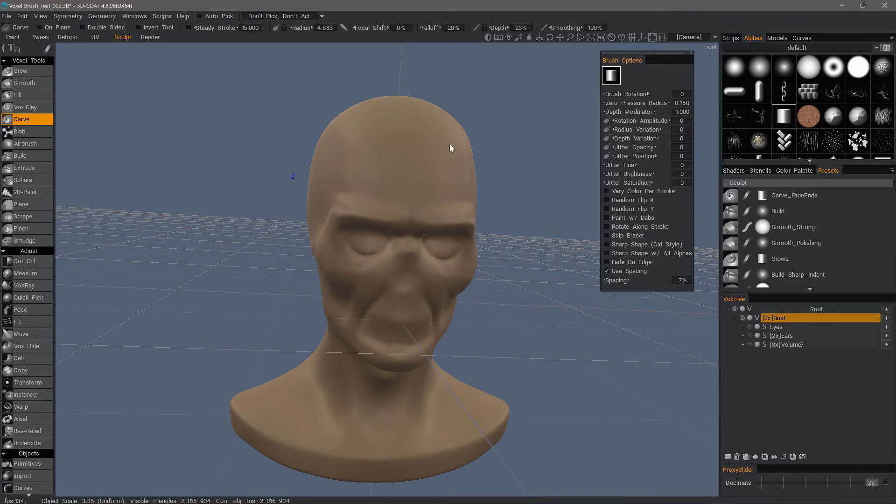
pyautogui.moveTo(406, 169); pyautogui.dragTo(445, 183)
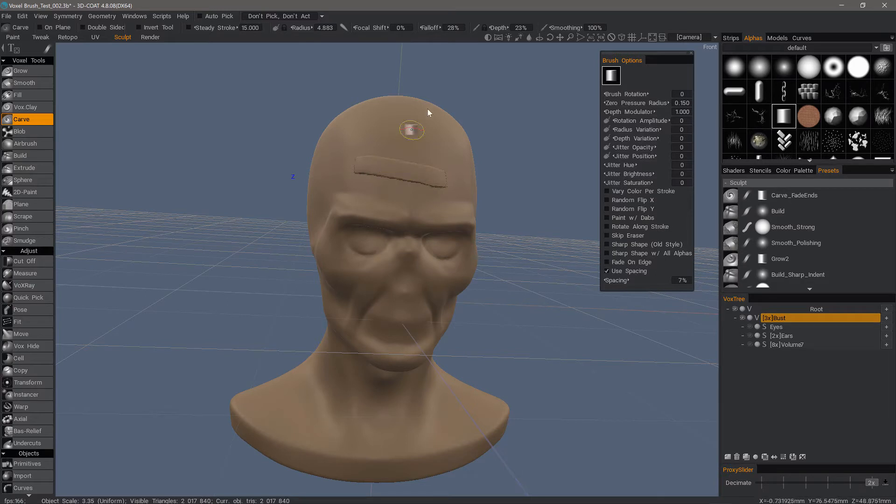
pyautogui.press('ctrl')
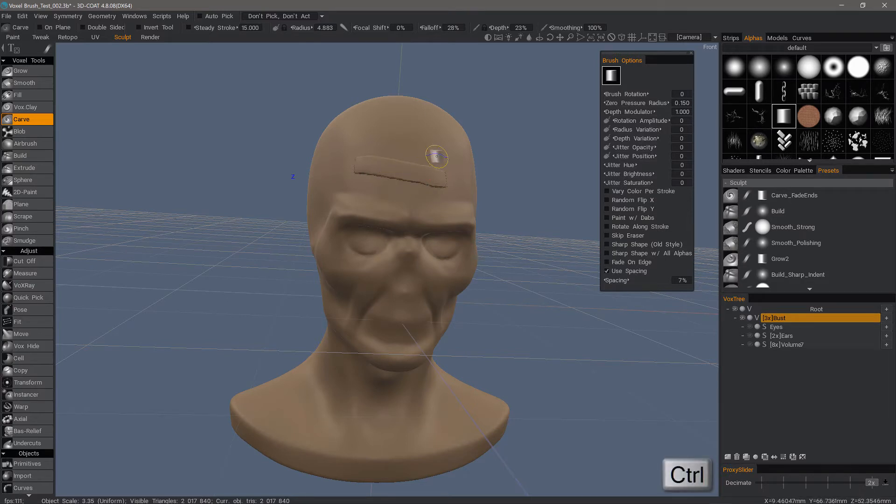
pyautogui.moveTo(435, 150); pyautogui.dragTo(382, 138)
pyautogui.moveTo(403, 217)
pyautogui.mouseDown()
pyautogui.moveTo(340, 220)
pyautogui.moveTo(333, 235)
pyautogui.moveTo(348, 257)
pyautogui.moveTo(374, 260)
pyautogui.moveTo(396, 241)
pyautogui.moveTo(337, 263)
pyautogui.mouseUp()
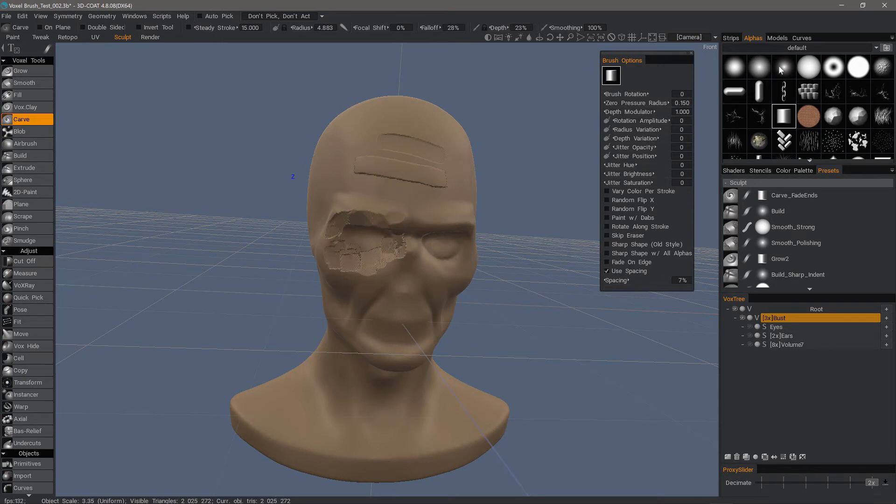
# Step: Choose the small soft round alpha, set smoothing to 39%, and soften the rough carving around the bust's right eye
pyautogui.click(783, 69)
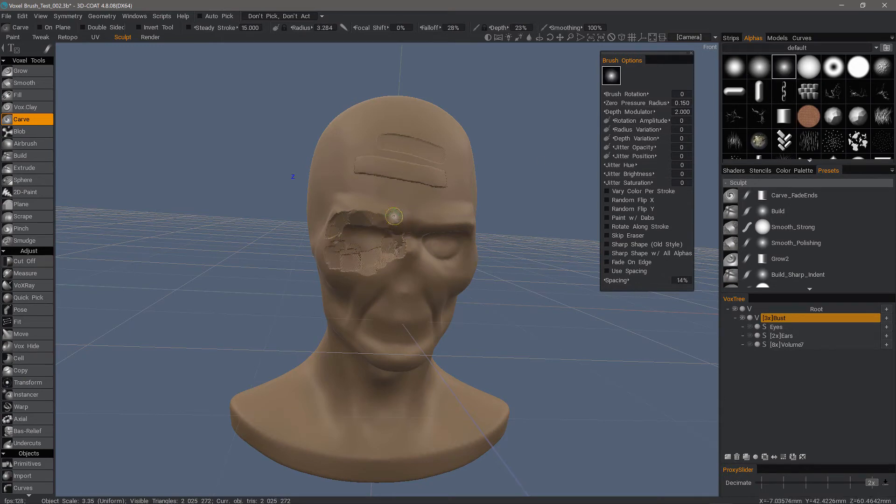
pyautogui.moveTo(394, 216); pyautogui.dragTo(393, 215)
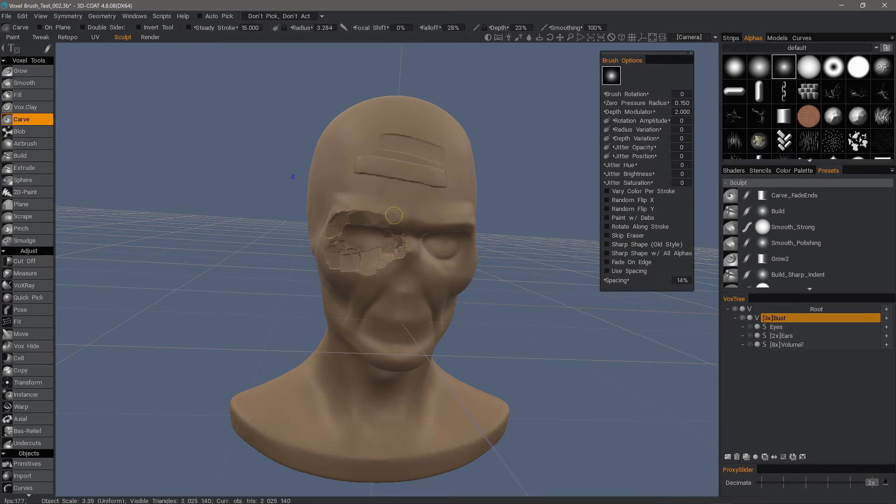
pyautogui.click(102, 17)
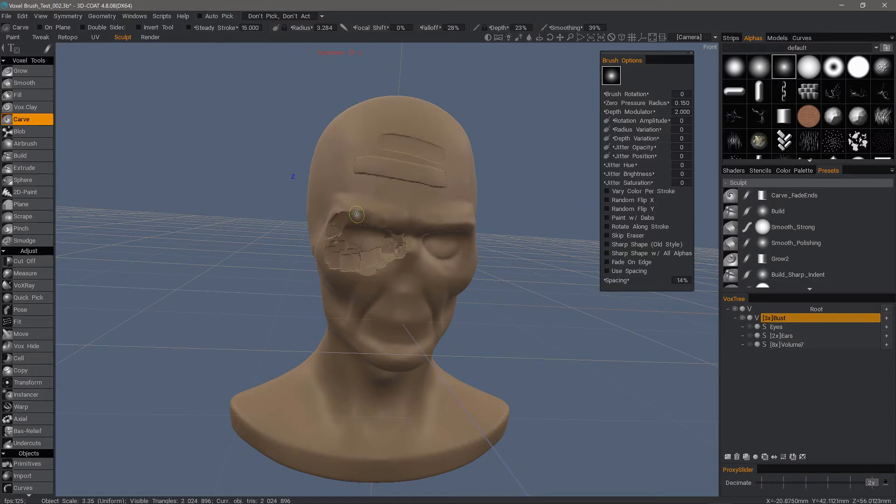
pyautogui.moveTo(340, 229)
pyautogui.mouseDown()
pyautogui.moveTo(321, 249)
pyautogui.moveTo(355, 243)
pyautogui.mouseUp()
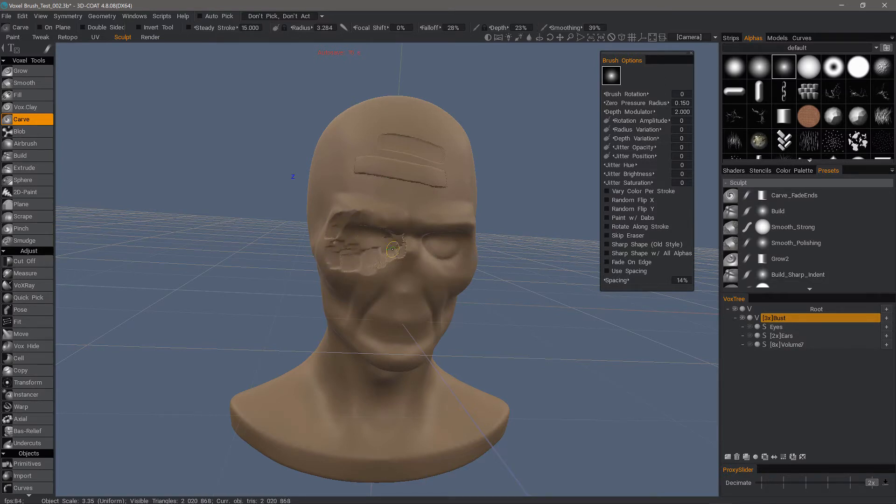
pyautogui.moveTo(259, 249); pyautogui.dragTo(328, 242)
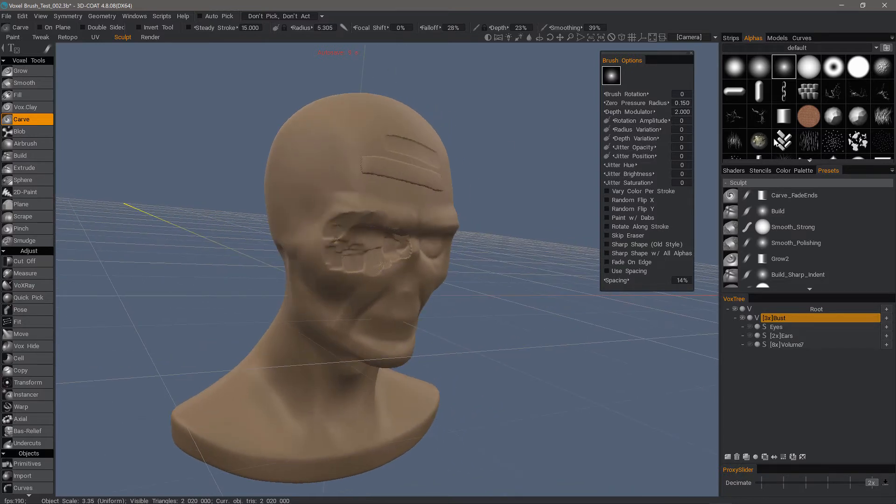
# Step: Carve texture from the temple around the eye to the cheek using the short-streaks alpha at radius 9.241
pyautogui.click(737, 144)
pyautogui.moveTo(327, 200); pyautogui.dragTo(334, 198, button='right')
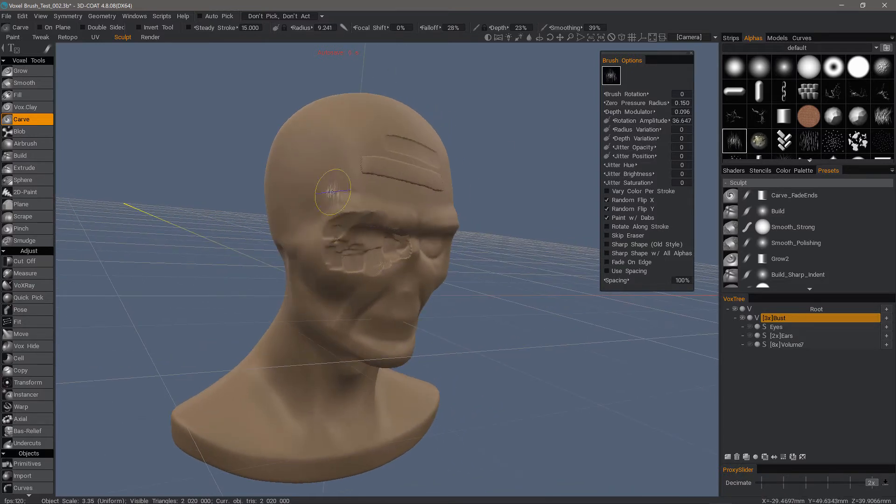
pyautogui.moveTo(333, 187)
pyautogui.mouseDown()
pyautogui.moveTo(321, 266)
pyautogui.moveTo(343, 247)
pyautogui.moveTo(336, 280)
pyautogui.moveTo(366, 301)
pyautogui.moveTo(322, 304)
pyautogui.mouseUp()
# Step: Carve texture over the brow and down the side of the mouth to the chin with the irregular rocky alpha
pyautogui.scroll(-3, 810, 142)
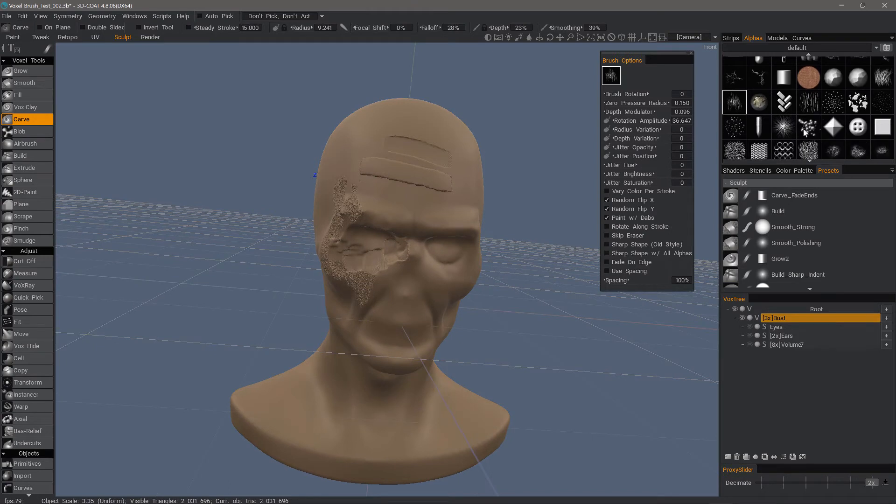
pyautogui.scroll(-2, 829, 135)
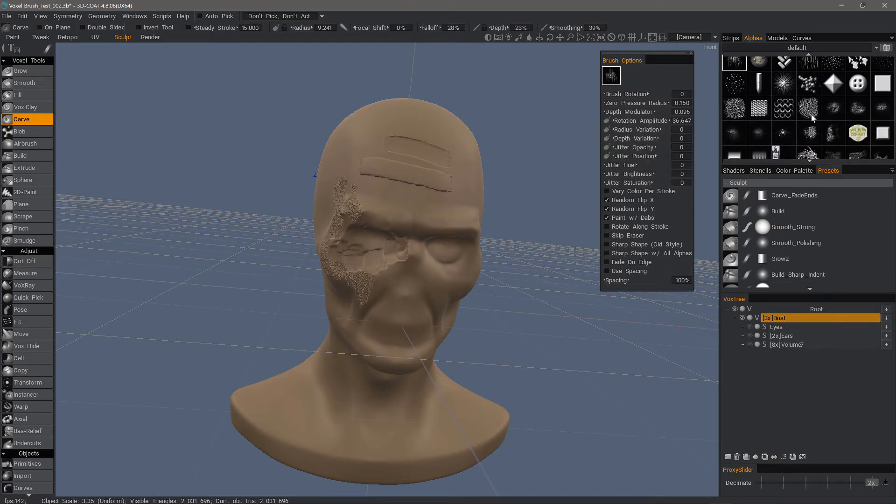
pyautogui.click(811, 135)
pyautogui.keyDown('alt'); pyautogui.moveTo(427, 119); pyautogui.dragTo(386, 167); pyautogui.keyUp('alt')
pyautogui.moveTo(411, 224)
pyautogui.mouseDown()
pyautogui.moveTo(412, 261)
pyautogui.moveTo(396, 210)
pyautogui.moveTo(388, 219)
pyautogui.moveTo(381, 284)
pyautogui.moveTo(401, 296)
pyautogui.moveTo(363, 342)
pyautogui.mouseUp()
pyautogui.keyDown('alt'); pyautogui.moveTo(279, 345); pyautogui.dragTo(345, 341); pyautogui.keyUp('alt')
pyautogui.moveTo(372, 237); pyautogui.dragTo(376, 238)
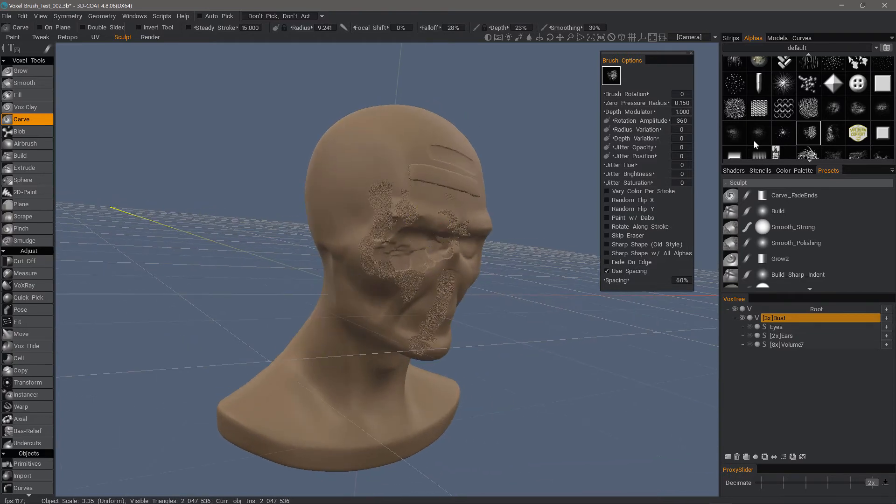
pyautogui.keyDown('alt'); pyautogui.moveTo(326, 166); pyautogui.dragTo(362, 207); pyautogui.keyUp('alt')
# Step: Undo all the texture, smoothing and strip strokes on the bust's face and forehead
pyautogui.hotkey('ctrl', 'z')
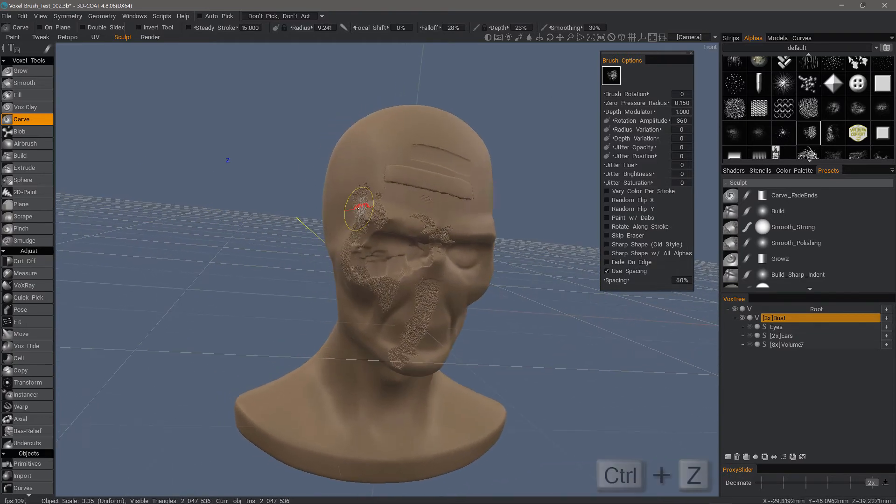
pyautogui.hotkey('ctrl', 'z')
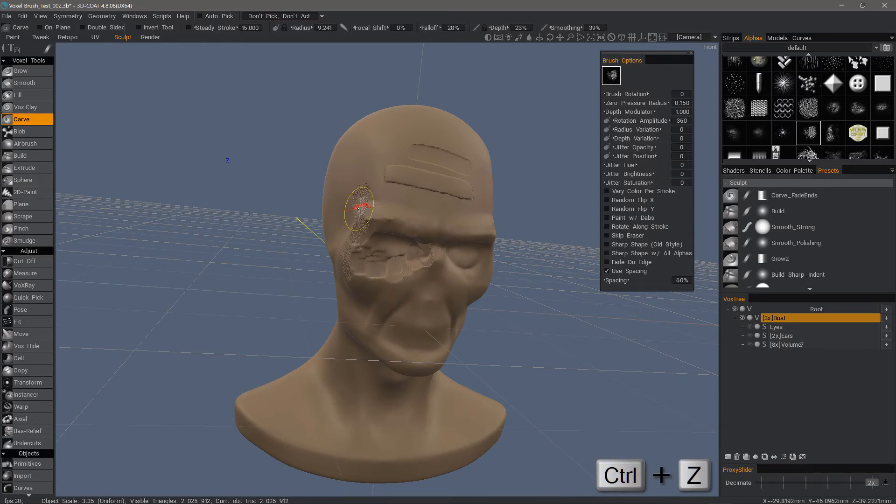
pyautogui.hotkey('ctrl', 'z')
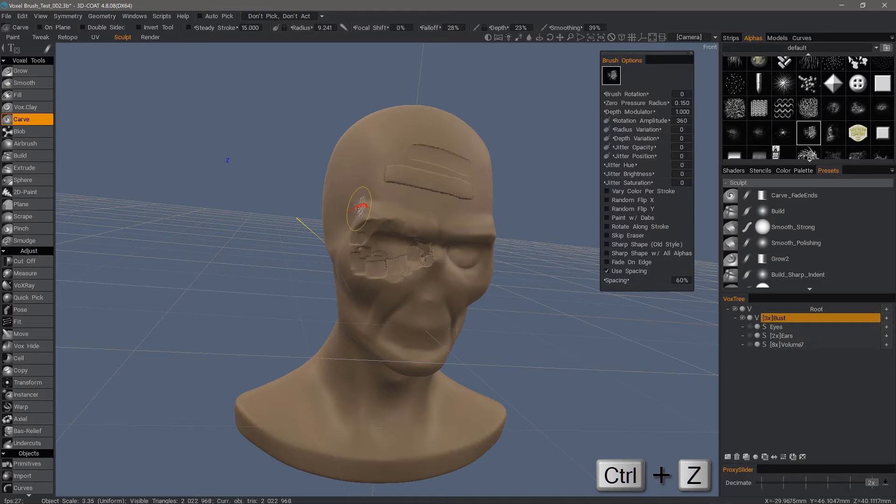
pyautogui.hotkey('ctrl', 'z')
pyautogui.hotkey('ctrl', 'z')
pyautogui.hotkey('ctrl', 'z')
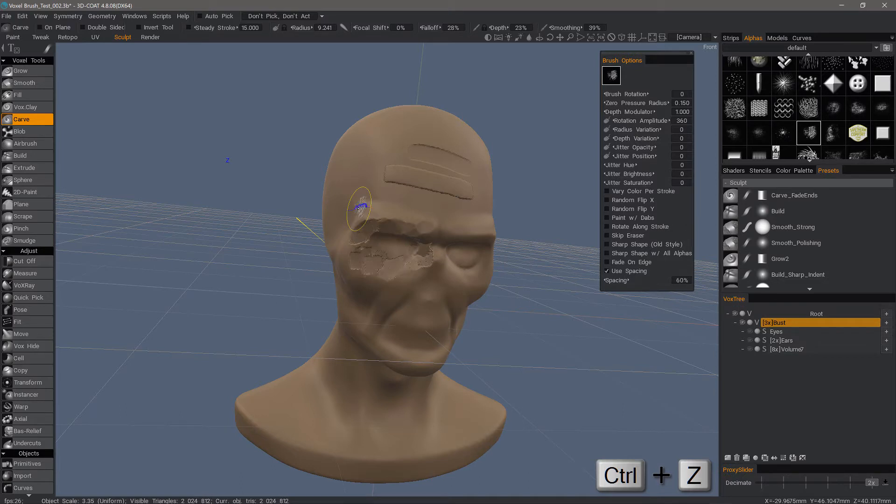
pyautogui.hotkey('ctrl', 'z')
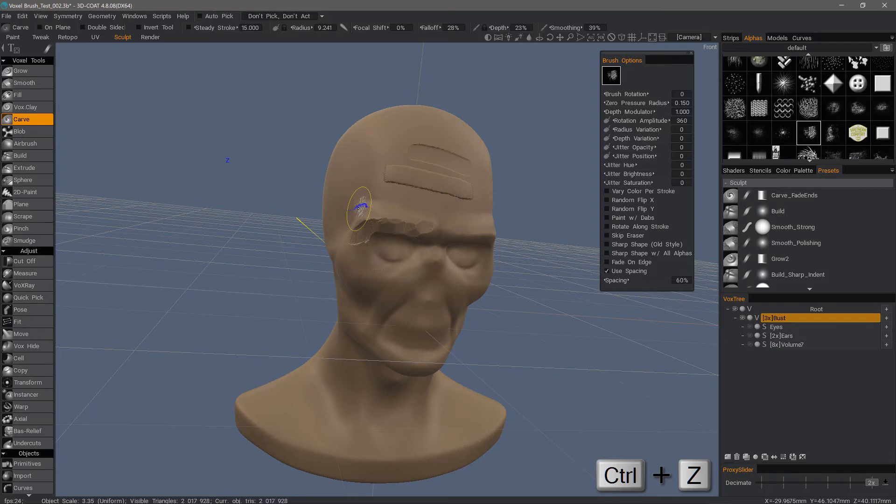
pyautogui.hotkey('ctrl', 'z')
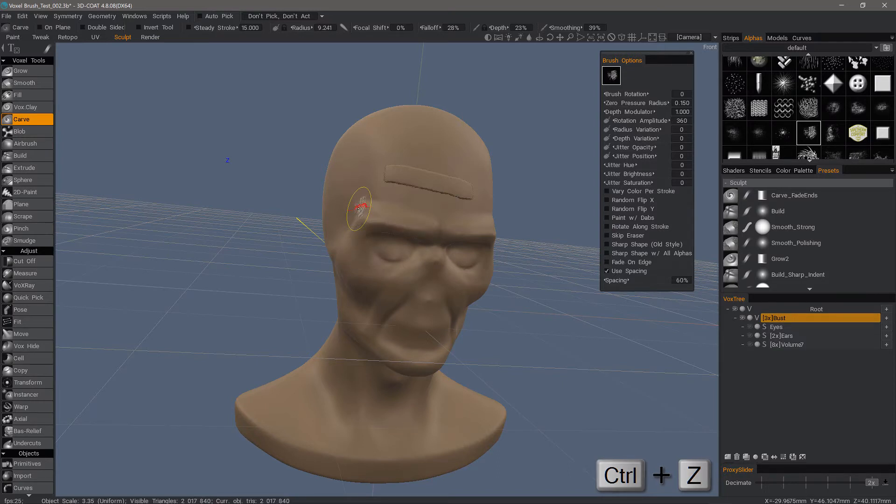
pyautogui.hotkey('ctrl', 'z')
pyautogui.keyDown('alt'); pyautogui.moveTo(359, 209); pyautogui.dragTo(388, 211); pyautogui.keyUp('alt')
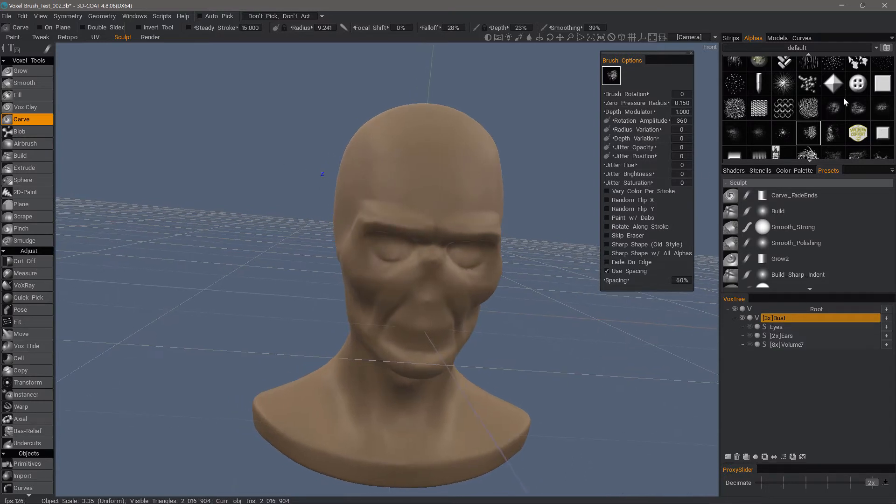
# Step: Carve strokes into the bust's right cheek and around the lips with the half-cylinder alpha, using radius 4.583 and 0% falloff
pyautogui.scroll(3, 846, 102)
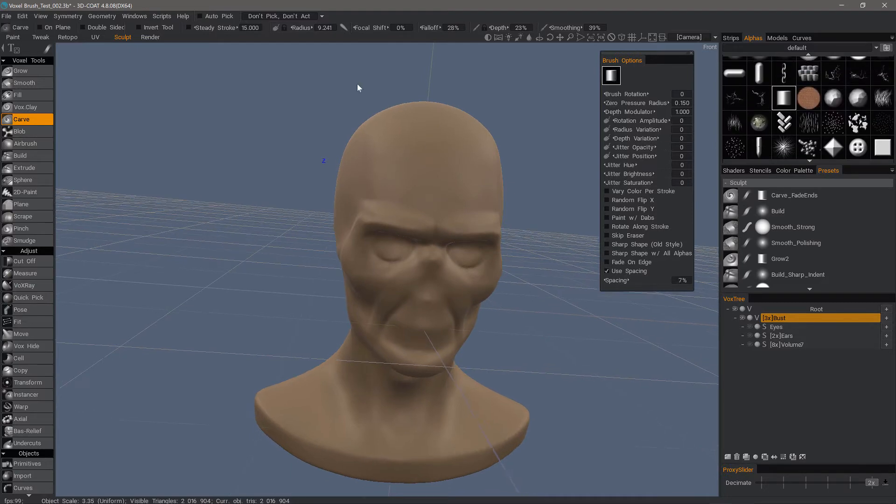
pyautogui.click(59, 49)
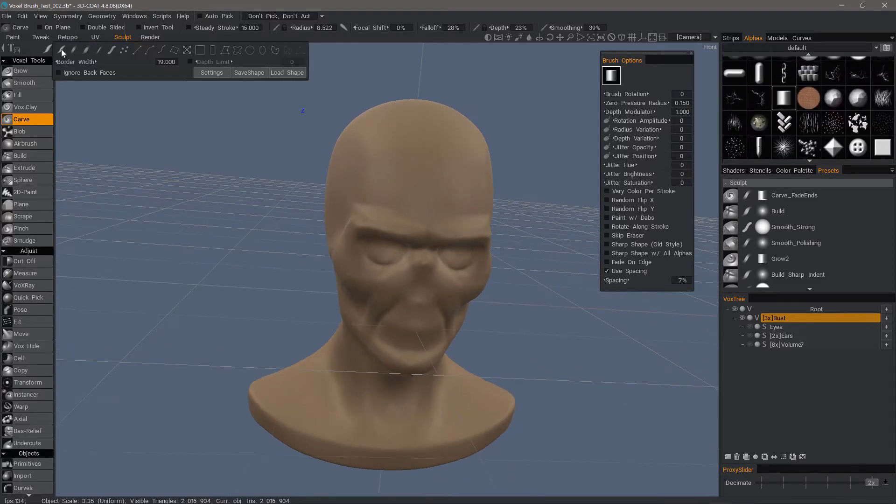
pyautogui.keyDown('alt'); pyautogui.moveTo(436, 180); pyautogui.dragTo(458, 174); pyautogui.keyUp('alt')
pyautogui.keyDown('alt'); pyautogui.moveTo(354, 280); pyautogui.dragTo(374, 275); pyautogui.keyUp('alt')
pyautogui.moveTo(383, 268); pyautogui.dragTo(366, 267, button='right')
pyautogui.moveTo(384, 234)
pyautogui.keyDown('alt'); pyautogui.mouseDown()
pyautogui.moveTo(410, 200)
pyautogui.moveTo(432, 199)
pyautogui.mouseUp(); pyautogui.keyUp('alt')
pyautogui.moveTo(387, 268); pyautogui.dragTo(376, 270, button='right')
pyautogui.moveTo(387, 265)
pyautogui.mouseDown()
pyautogui.moveTo(353, 302)
pyautogui.moveTo(367, 284)
pyautogui.moveTo(344, 299)
pyautogui.moveTo(341, 293)
pyautogui.mouseUp()
pyautogui.moveTo(365, 254); pyautogui.dragTo(337, 294)
pyautogui.moveTo(336, 294)
pyautogui.keyDown('alt'); pyautogui.mouseDown()
pyautogui.moveTo(406, 337)
pyautogui.moveTo(383, 330)
pyautogui.moveTo(404, 347)
pyautogui.moveTo(383, 335)
pyautogui.moveTo(391, 341)
pyautogui.mouseUp(); pyautogui.keyUp('alt')
pyautogui.keyDown('alt'); pyautogui.moveTo(391, 341); pyautogui.dragTo(451, 346); pyautogui.keyUp('alt')
pyautogui.moveTo(452, 346)
pyautogui.mouseDown()
pyautogui.moveTo(423, 348)
pyautogui.moveTo(417, 332)
pyautogui.moveTo(325, 348)
pyautogui.moveTo(348, 209)
pyautogui.mouseUp()
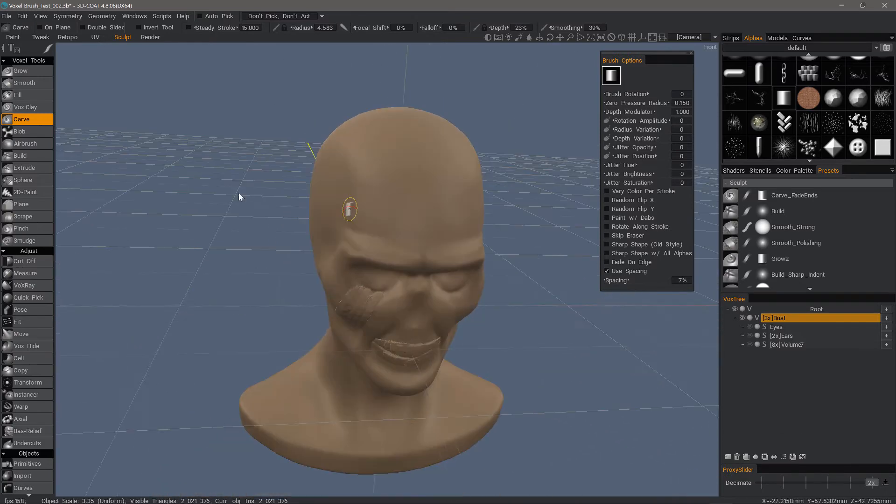
# Step: Try carving a round disc in the empty space beside the head with the circle stroke mode
pyautogui.keyDown('alt'); pyautogui.moveTo(60, 122); pyautogui.dragTo(226, 166); pyautogui.keyUp('alt')
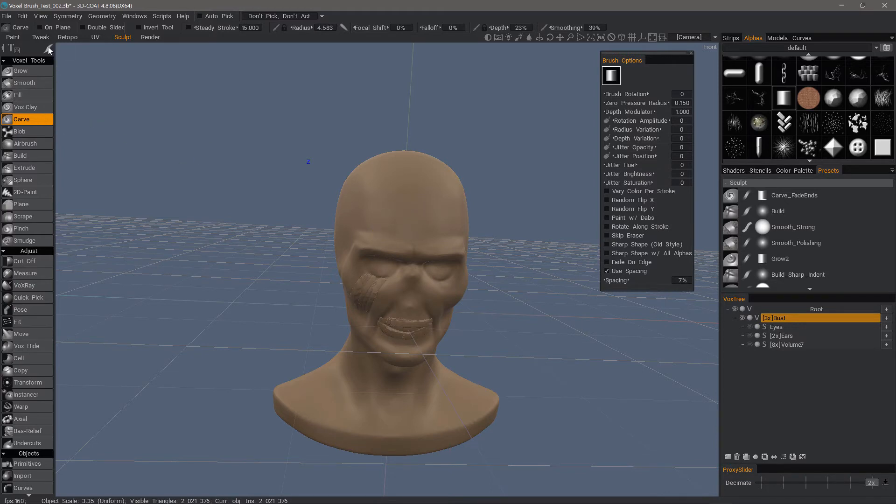
pyautogui.moveTo(48, 49)
pyautogui.click(251, 49)
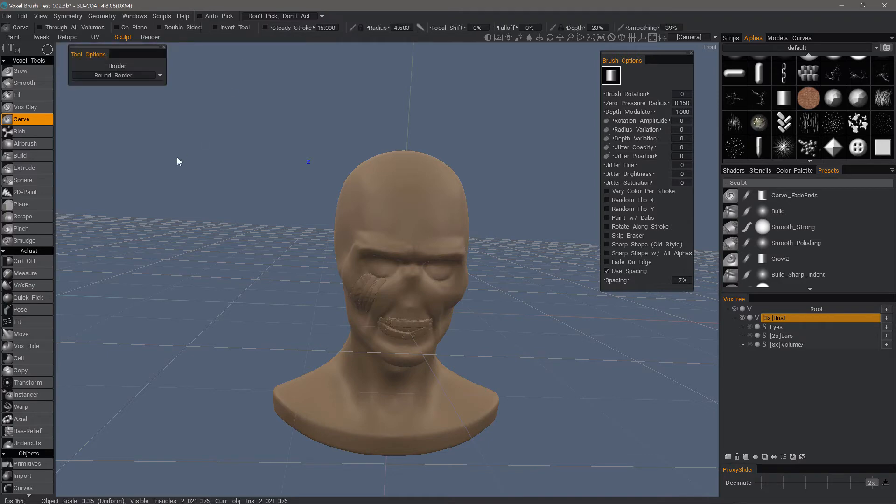
pyautogui.moveTo(215, 174); pyautogui.dragTo(215, 174)
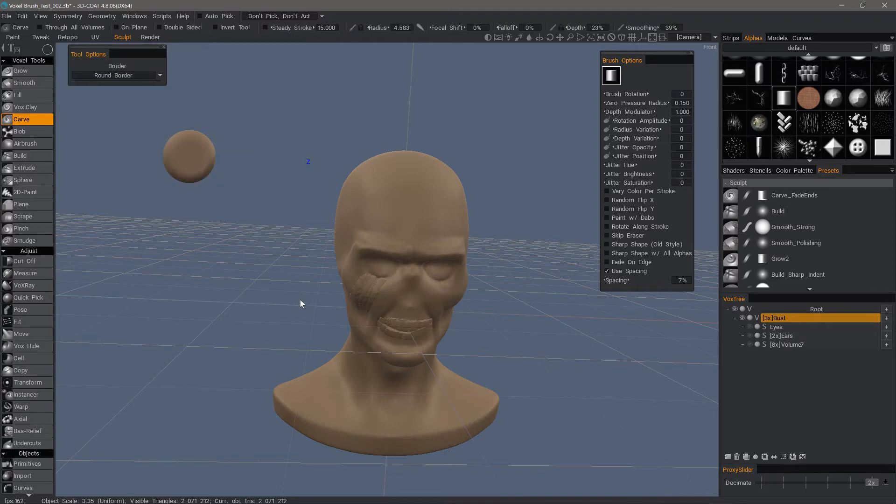
pyautogui.moveTo(296, 294)
pyautogui.keyDown('alt'); pyautogui.mouseDown()
pyautogui.moveTo(253, 217)
pyautogui.moveTo(280, 215)
pyautogui.mouseUp(); pyautogui.keyUp('alt')
pyautogui.hotkey('ctrl', 'z')
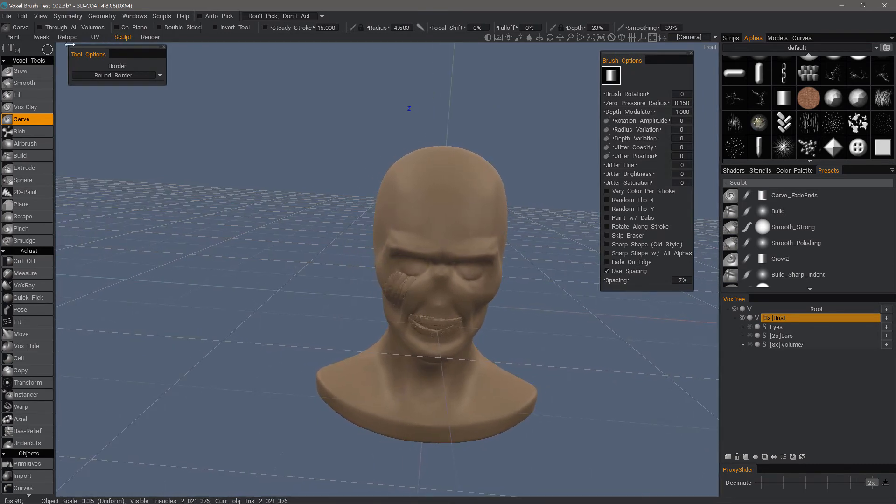
# Step: Return the Carve brush to the freehand spline stroke mode and constrain its strokes on plane to XY - Plane
pyautogui.moveTo(49, 50)
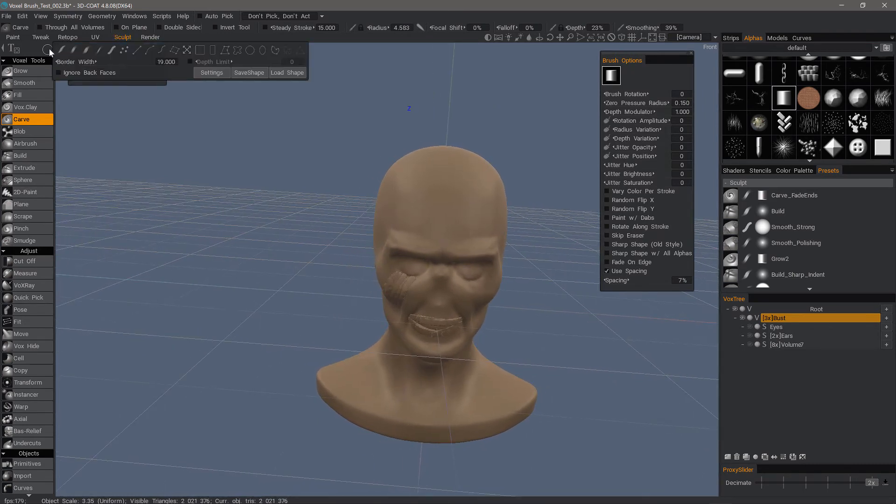
pyautogui.click(111, 51)
pyautogui.moveTo(135, 62); pyautogui.dragTo(194, 52)
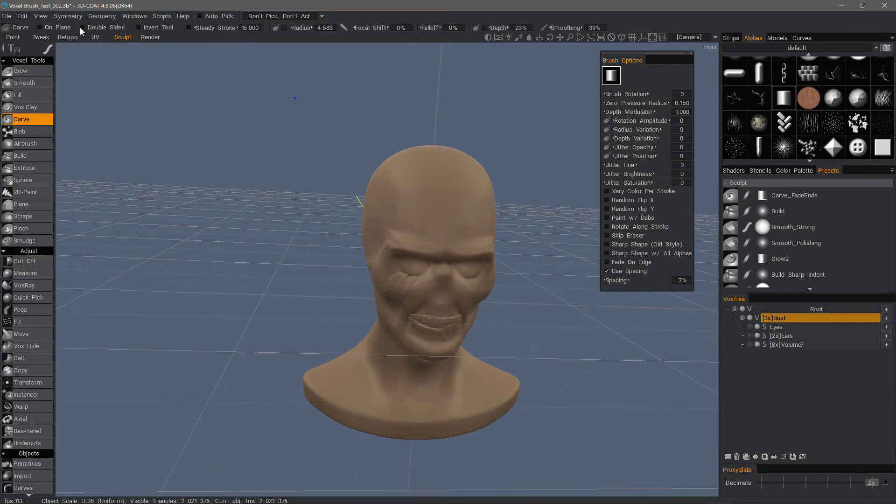
pyautogui.click(40, 27)
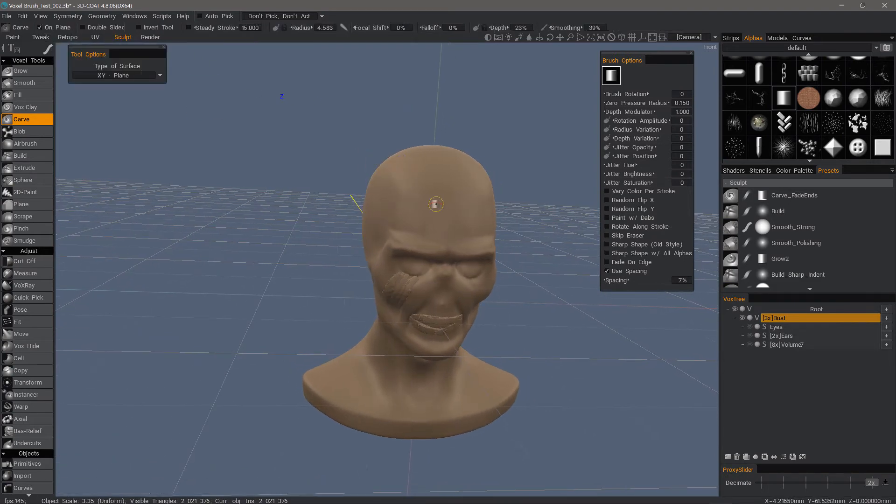
pyautogui.keyDown('alt'); pyautogui.moveTo(380, 174); pyautogui.dragTo(409, 189); pyautogui.keyUp('alt')
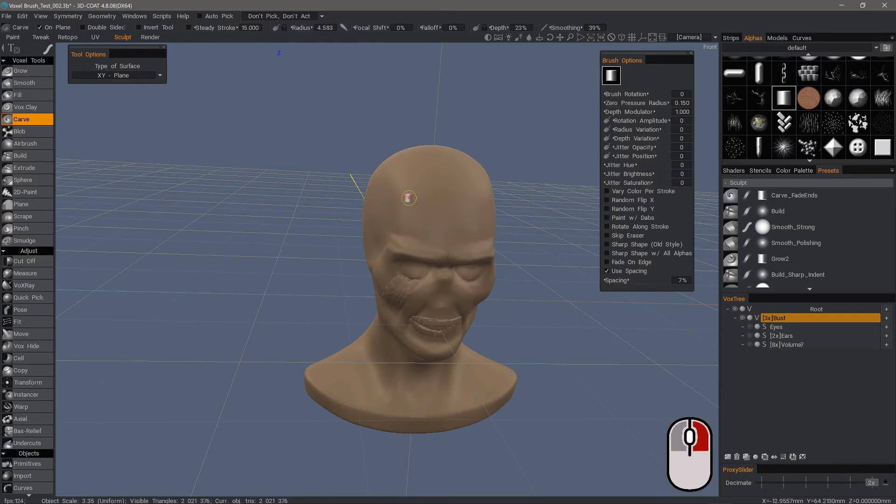
pyautogui.moveTo(394, 196); pyautogui.dragTo(364, 186, button='right')
pyautogui.click(101, 76)
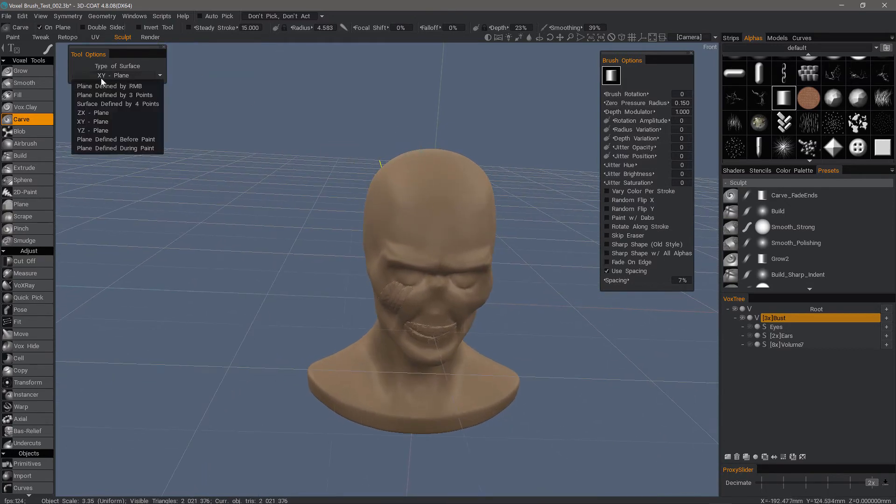
pyautogui.click(95, 125)
# Step: Carve a serpentine strip in the empty space beside the head and check its alignment in the right-side orthographic view
pyautogui.moveTo(268, 209); pyautogui.dragTo(255, 181, button='right')
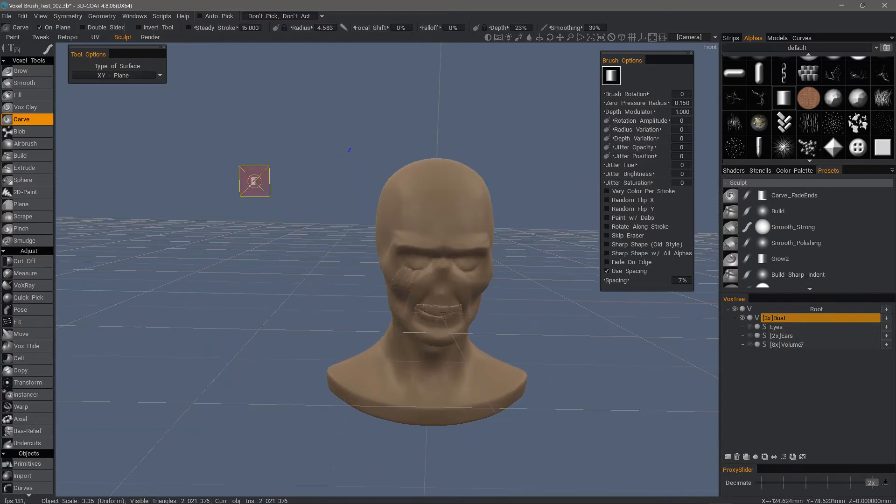
pyautogui.moveTo(254, 181)
pyautogui.mouseDown()
pyautogui.moveTo(201, 178)
pyautogui.moveTo(280, 124)
pyautogui.moveTo(203, 112)
pyautogui.mouseUp()
pyautogui.moveTo(203, 112)
pyautogui.mouseDown(button='right')
pyautogui.moveTo(178, 167)
pyautogui.moveTo(202, 187)
pyautogui.moveTo(196, 212)
pyautogui.moveTo(210, 195)
pyautogui.moveTo(244, 239)
pyautogui.mouseUp(button='right')
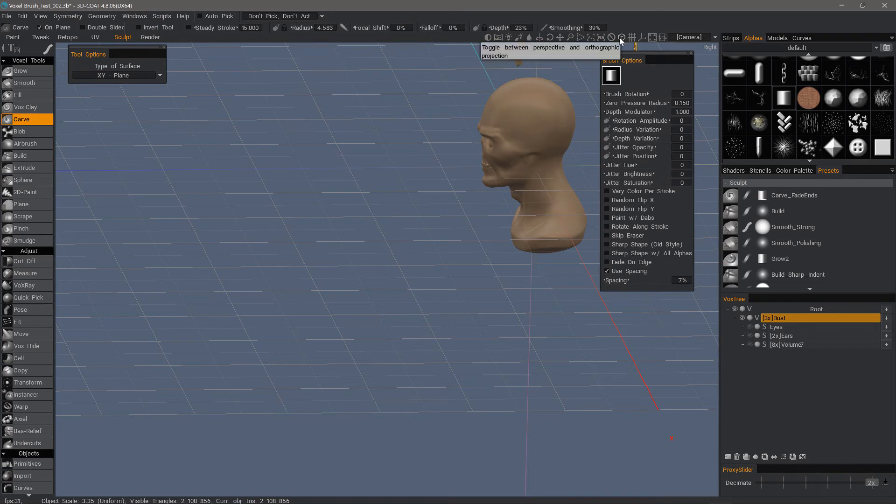
pyautogui.press('KP_6')
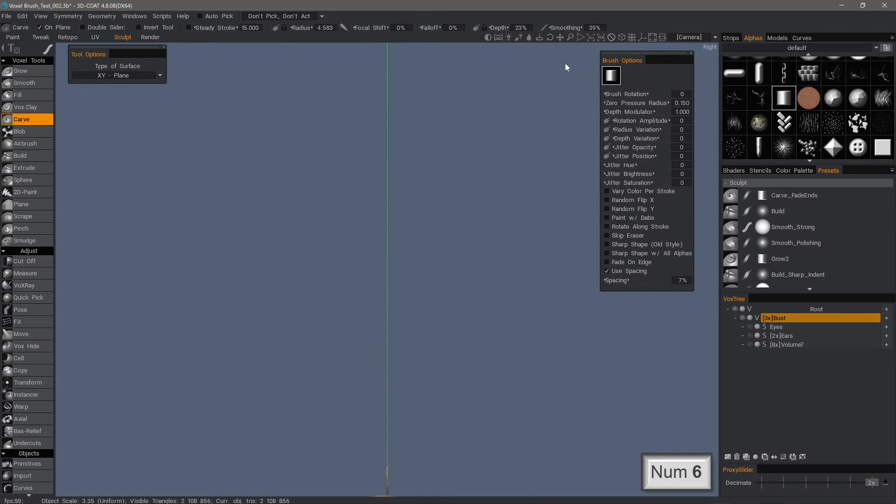
pyautogui.click(591, 39)
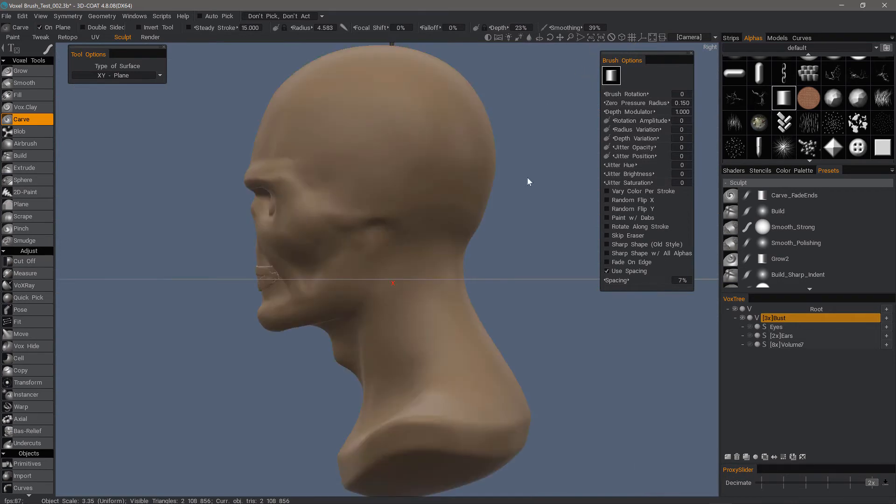
pyautogui.scroll(-5, 521, 179)
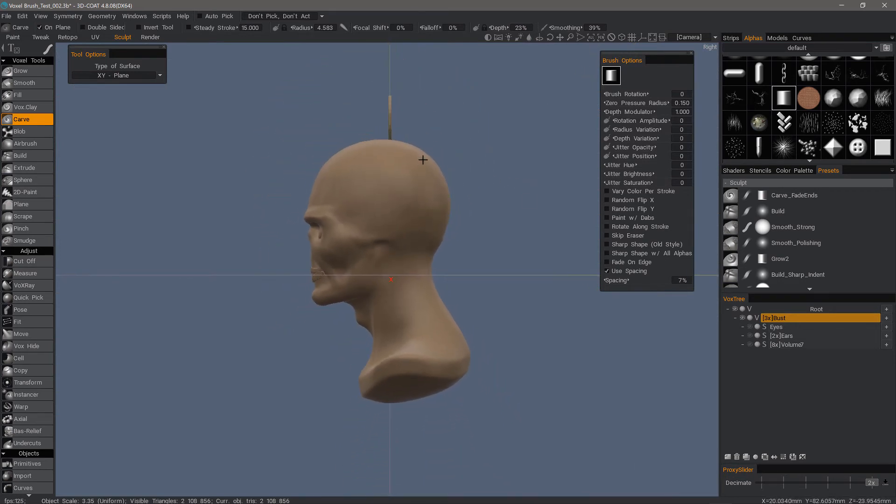
pyautogui.moveTo(423, 160); pyautogui.dragTo(448, 154, button='right')
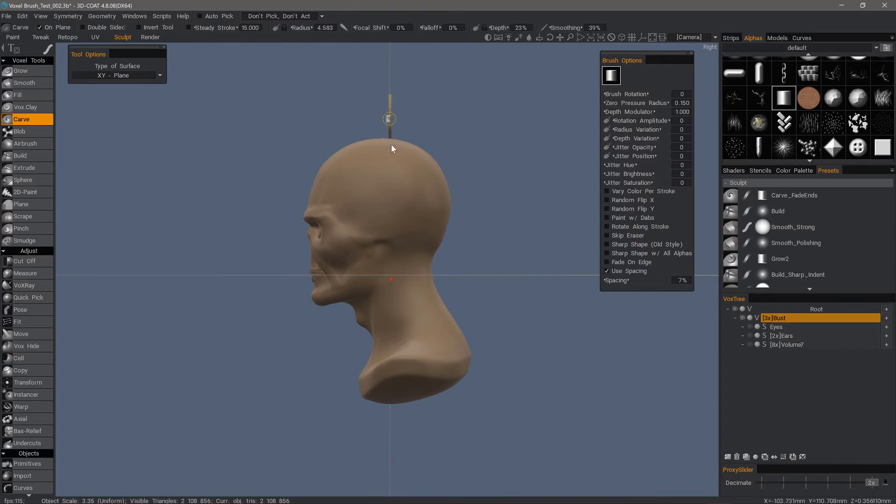
# Step: Show the XY Plane grid in the front view and enable Snap to 3D Grid
pyautogui.press('KP_2')
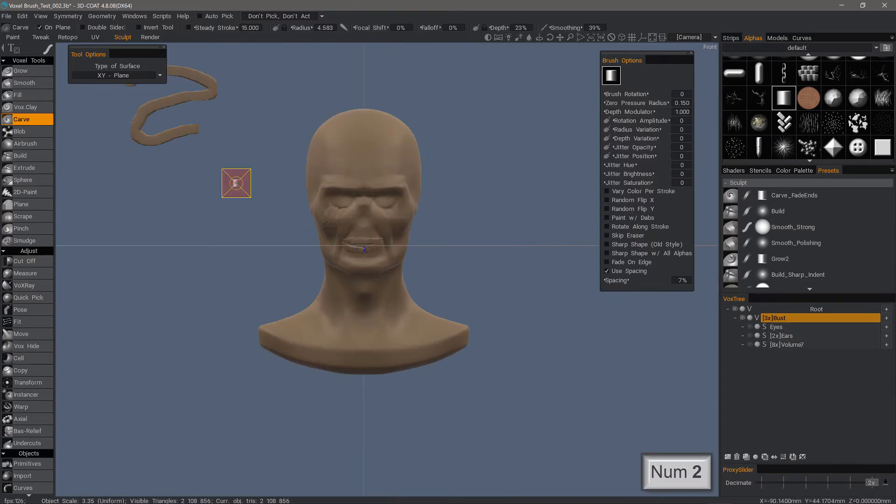
pyautogui.click(40, 16)
pyautogui.moveTo(104, 190)
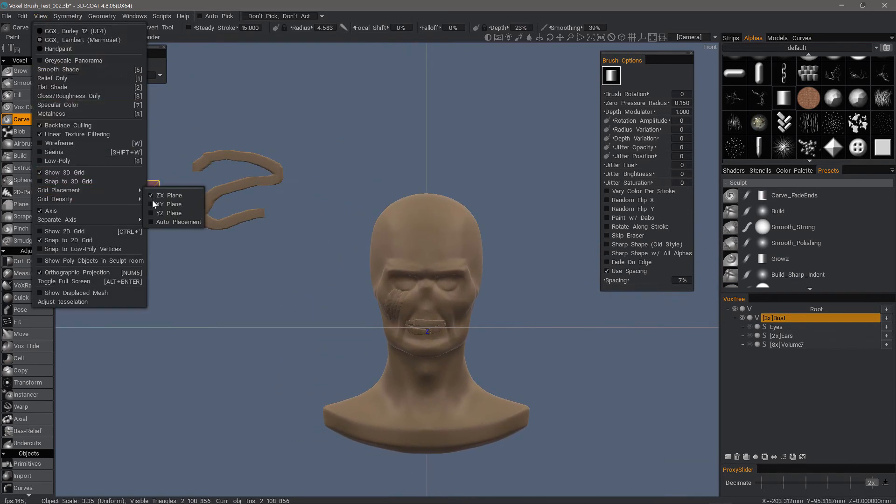
pyautogui.click(167, 206)
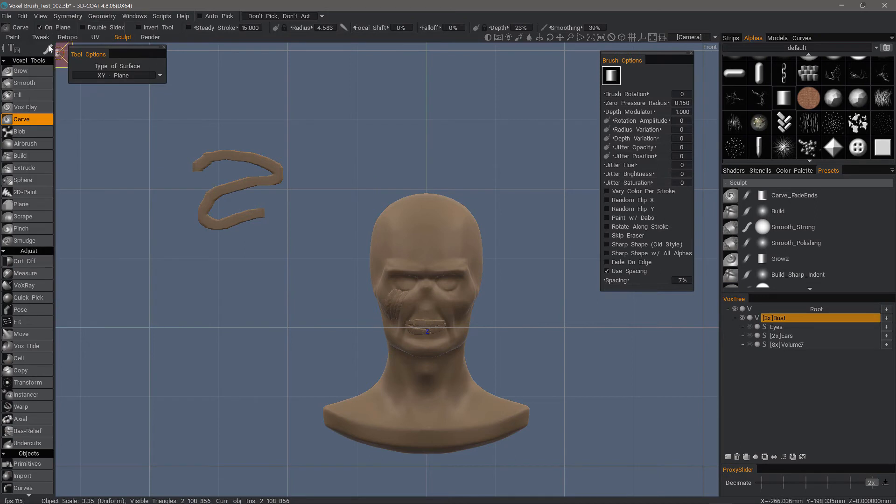
pyautogui.click(40, 16)
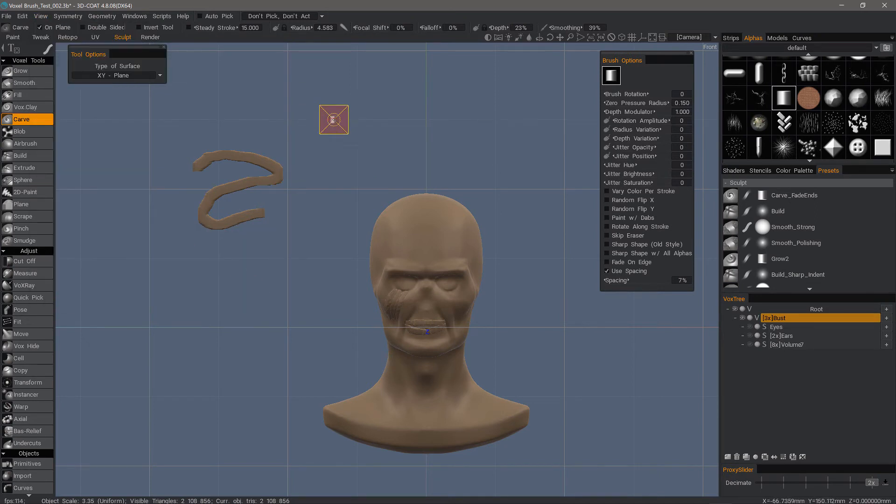
# Step: Carve a long straight strip, two single dabs and a slightly wavy strip in the empty space above the head
pyautogui.moveTo(356, 120)
pyautogui.mouseDown()
pyautogui.moveTo(566, 119)
pyautogui.moveTo(256, 120)
pyautogui.mouseUp()
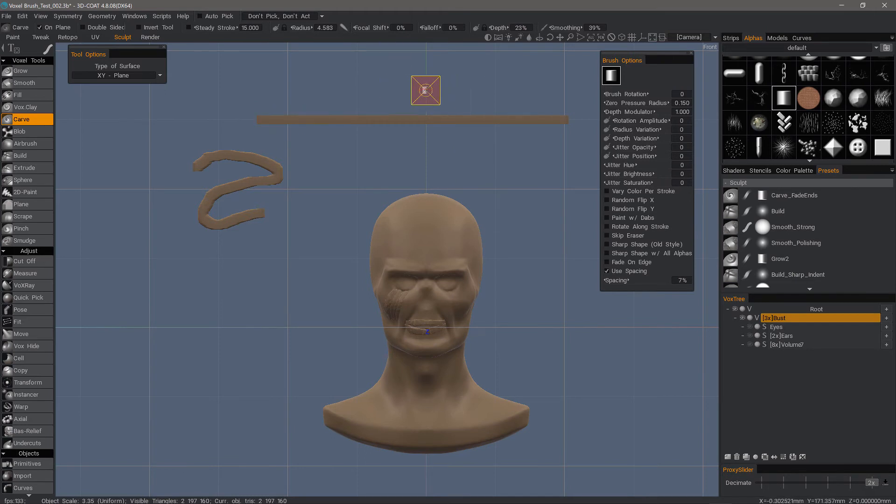
pyautogui.click(426, 82)
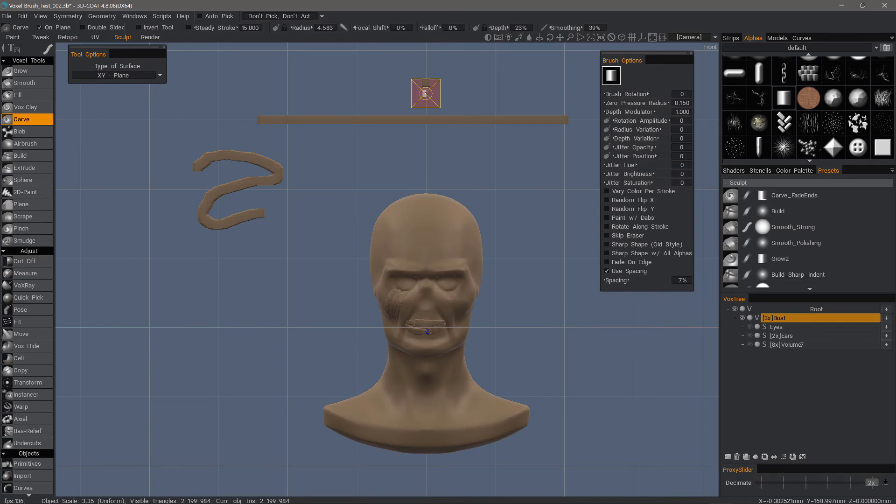
pyautogui.click(426, 153)
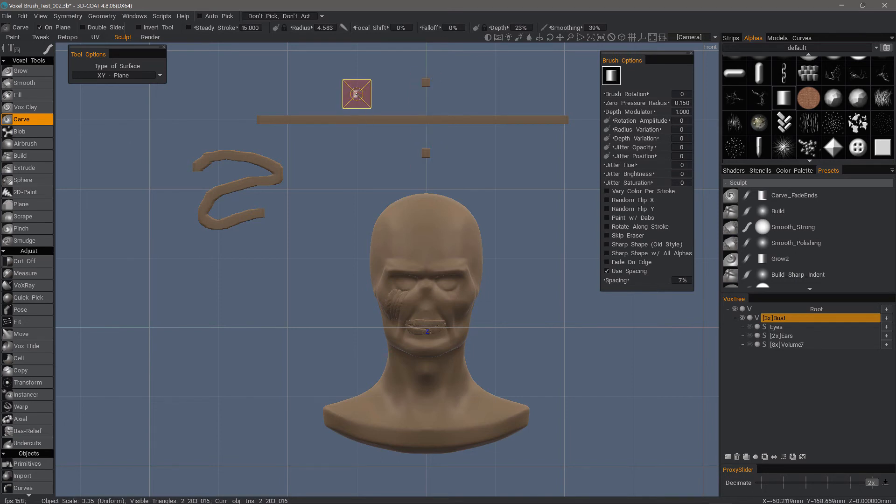
pyautogui.moveTo(425, 96); pyautogui.dragTo(218, 96)
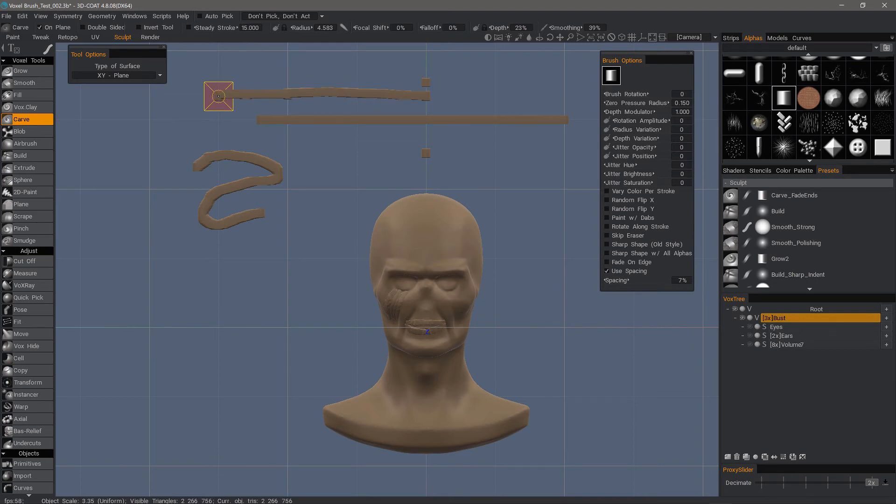
# Step: Hide the XY Plane grid and check the Snap to 3D Grid setting
pyautogui.moveTo(299, 143)
pyautogui.keyDown('alt'); pyautogui.mouseDown()
pyautogui.moveTo(324, 188)
pyautogui.moveTo(368, 187)
pyautogui.mouseUp(); pyautogui.keyUp('alt')
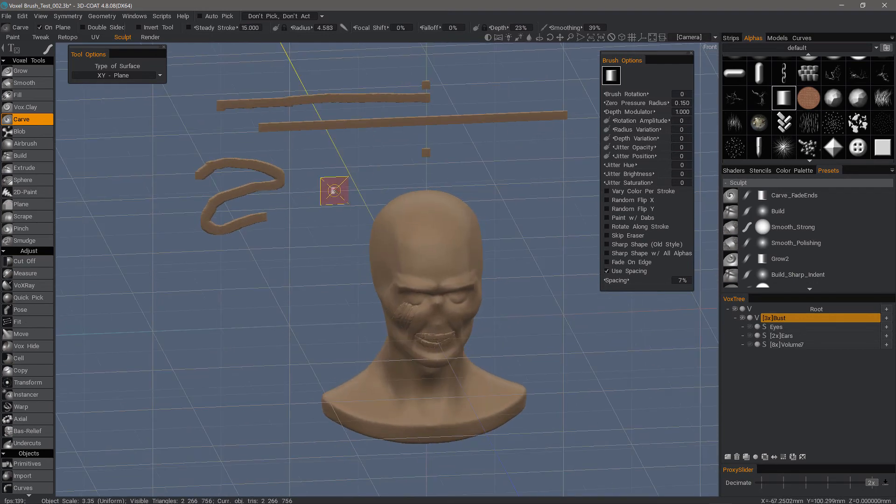
pyautogui.scroll(-5, 332, 219)
pyautogui.keyDown('alt'); pyautogui.moveTo(375, 263); pyautogui.dragTo(375, 235); pyautogui.keyUp('alt')
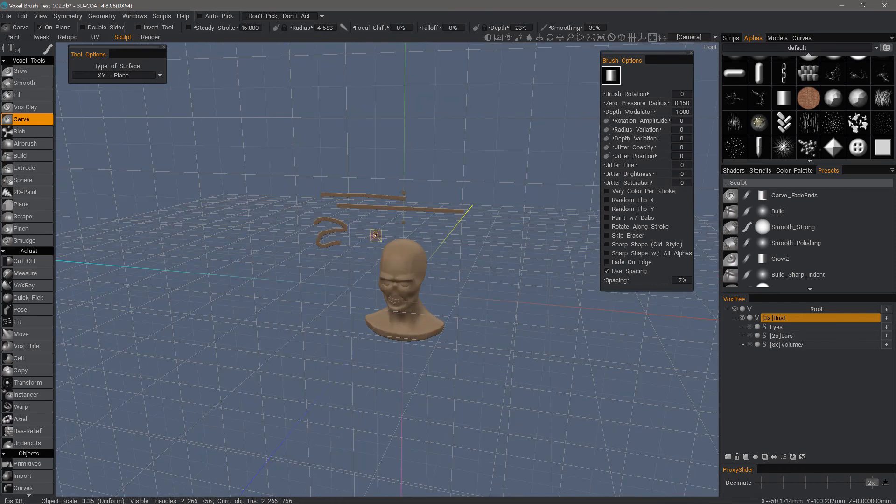
pyautogui.click(41, 17)
pyautogui.moveTo(106, 192)
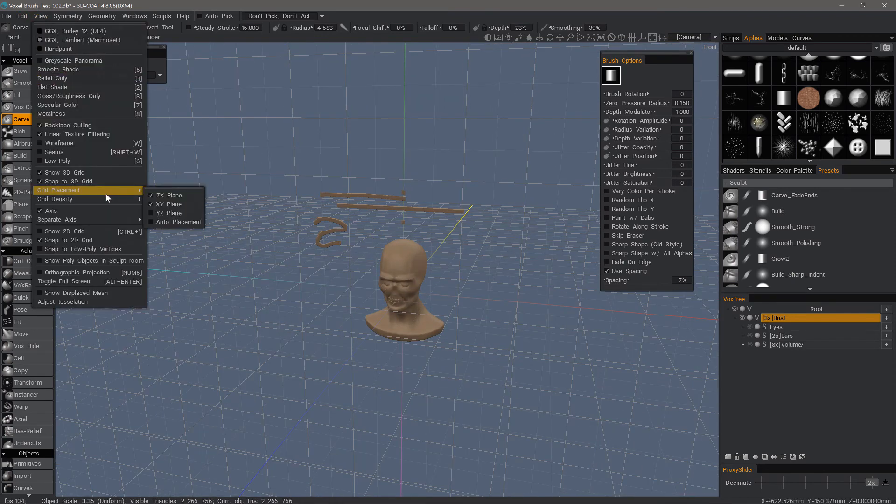
pyautogui.click(152, 204)
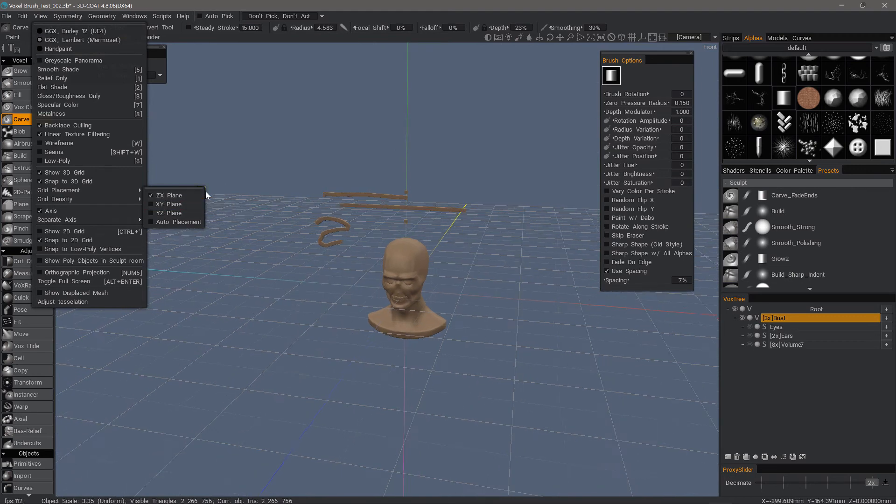
pyautogui.click(42, 17)
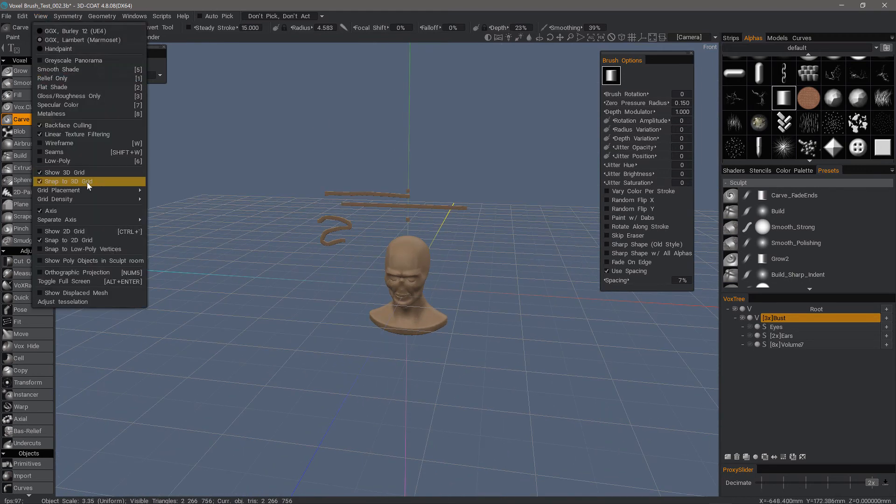
pyautogui.keyDown('alt'); pyautogui.moveTo(217, 219); pyautogui.dragTo(253, 186); pyautogui.keyUp('alt')
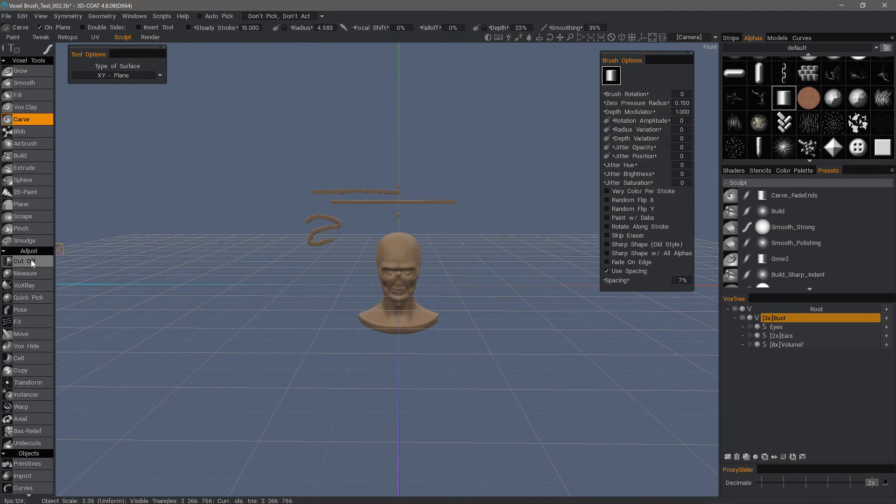
# Step: Remove the strips and dabs around the head with Cut Off, using a closed freeform outline with On Plane disabled
pyautogui.click(49, 261)
pyautogui.click(48, 49)
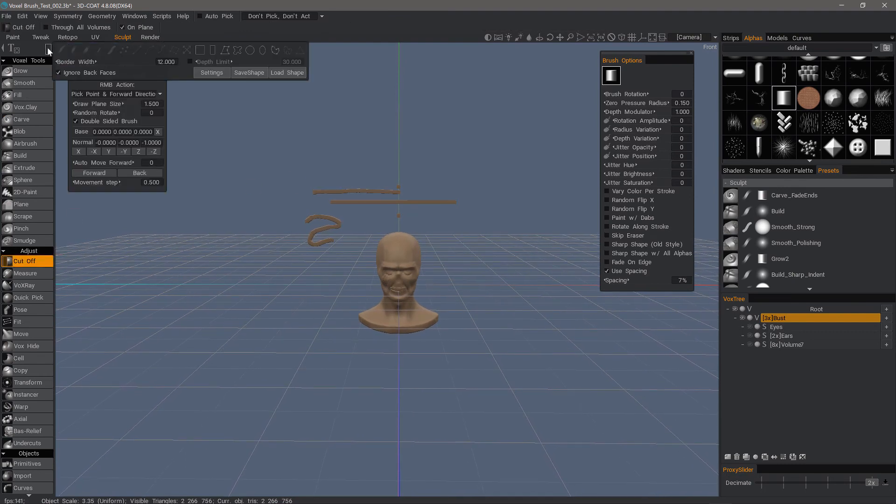
pyautogui.click(238, 50)
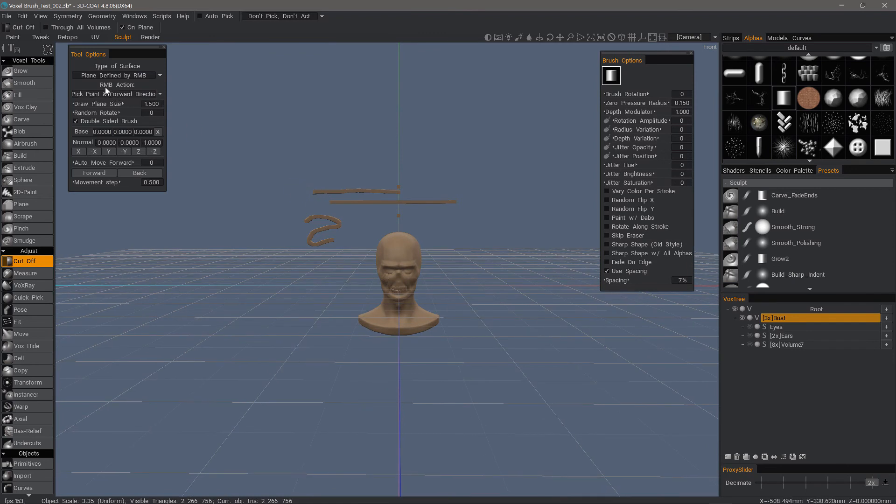
pyautogui.click(126, 27)
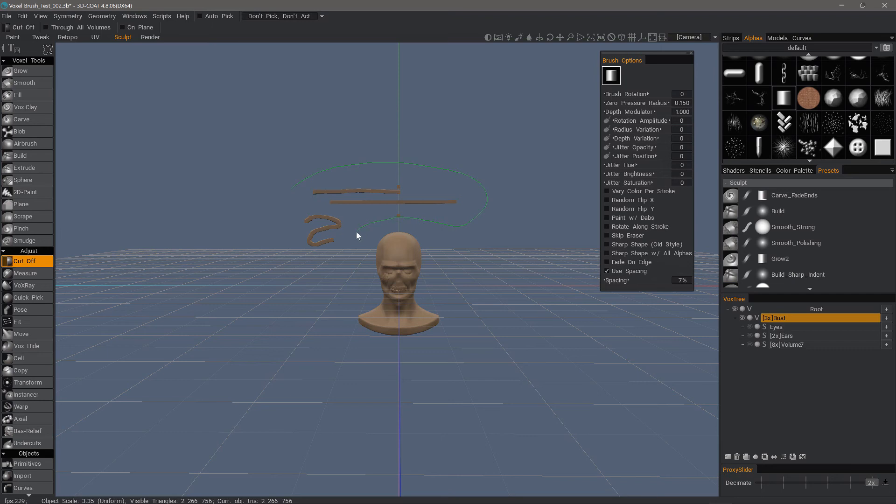
pyautogui.moveTo(326, 169); pyautogui.dragTo(327, 169)
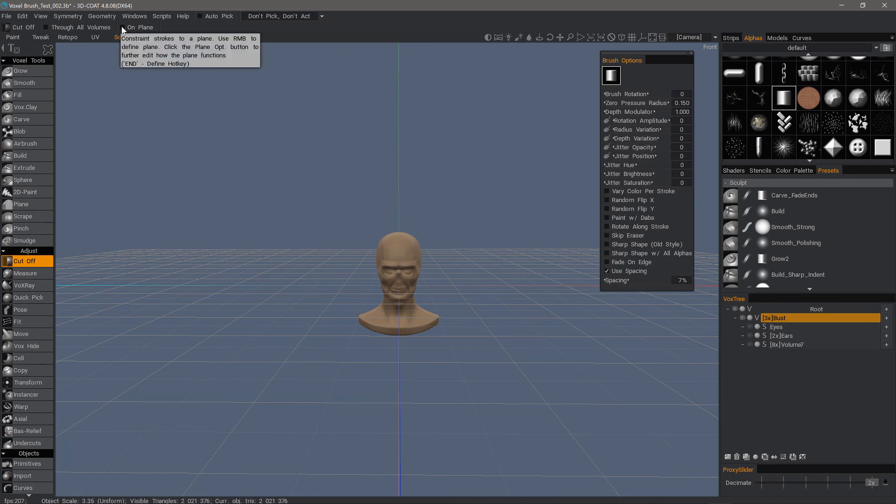
# Step: Return to Carve with On Plane off, review the Plane tool's surface options, and switch to the 2D-Paint tool
pyautogui.click(36, 107)
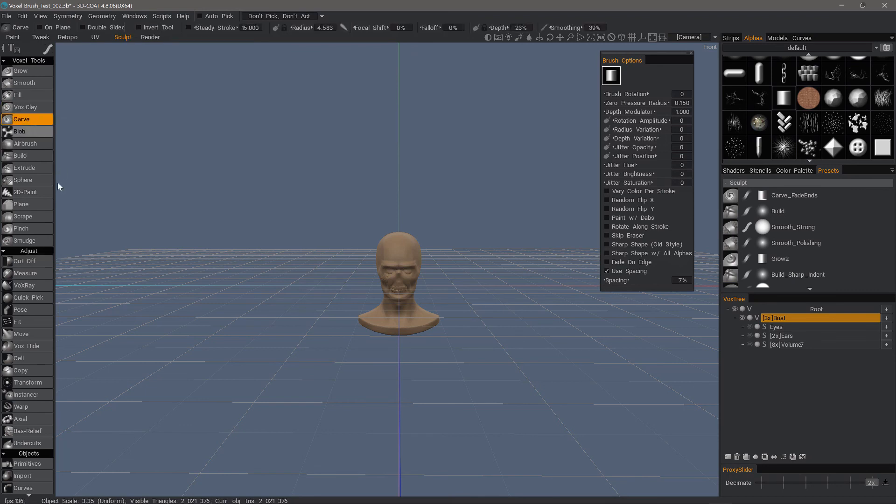
pyautogui.click(37, 204)
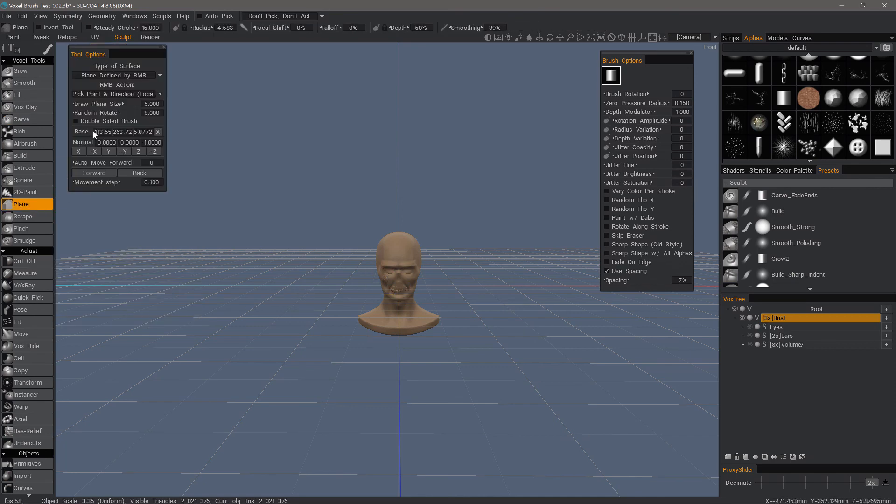
pyautogui.click(39, 192)
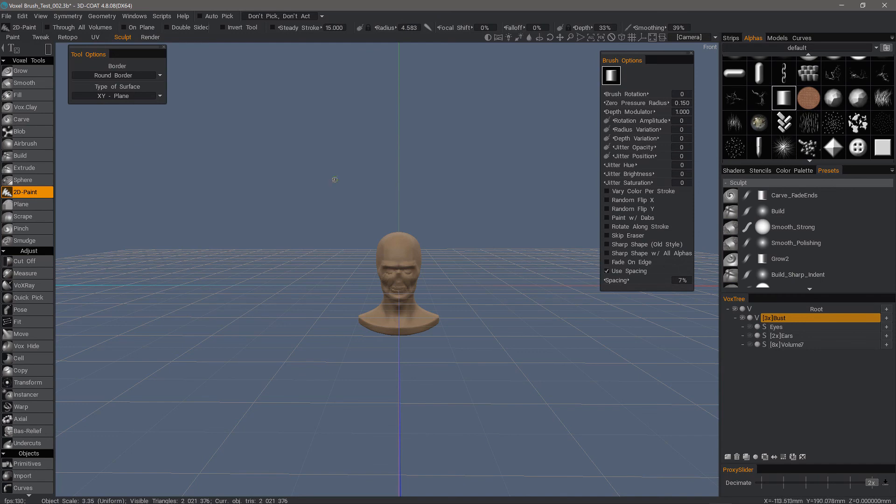
pyautogui.scroll(5, 312, 239)
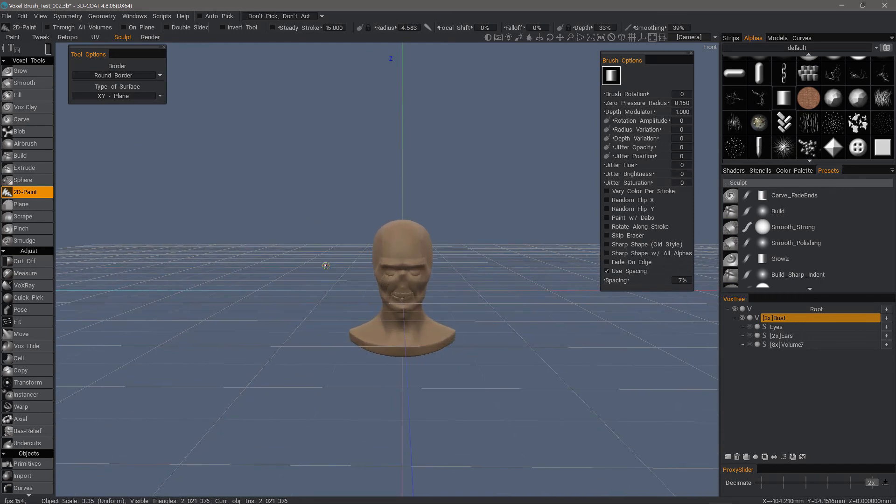